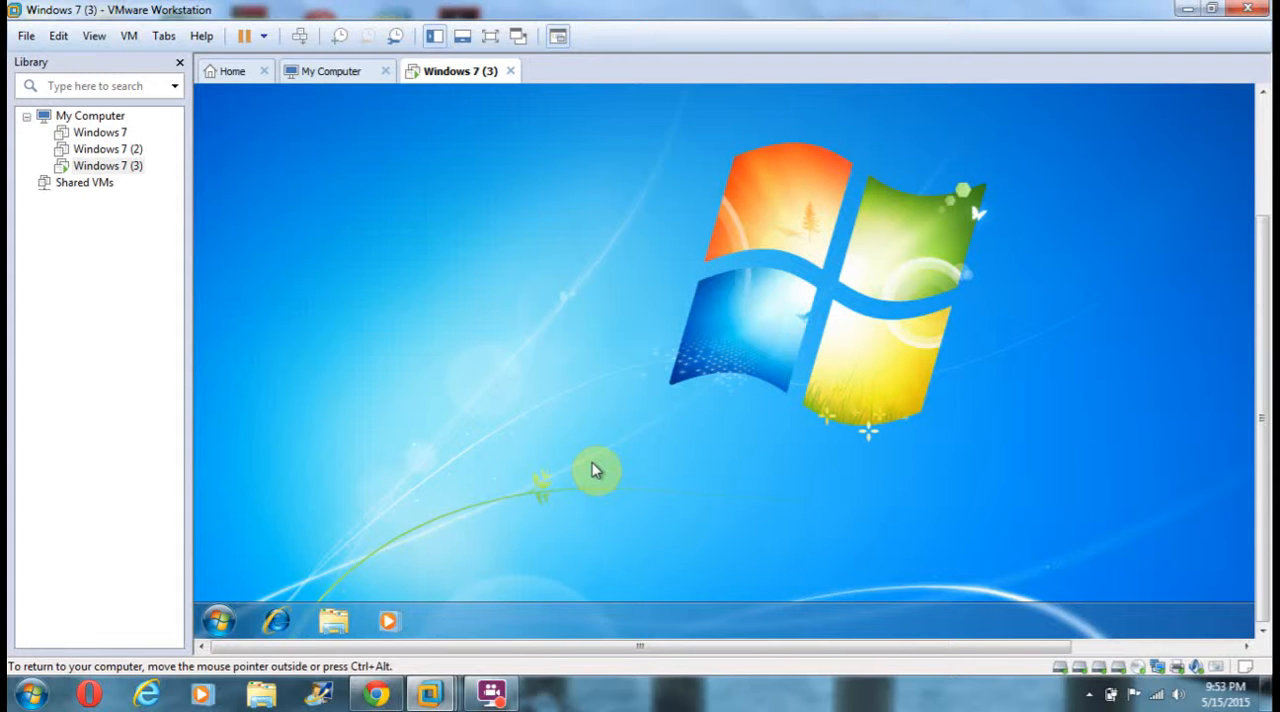
# Launch the Microsoft Management Console in the virtual machine by running mmc, allowing it to make changes to the computer.
pyautogui.click(221, 621)
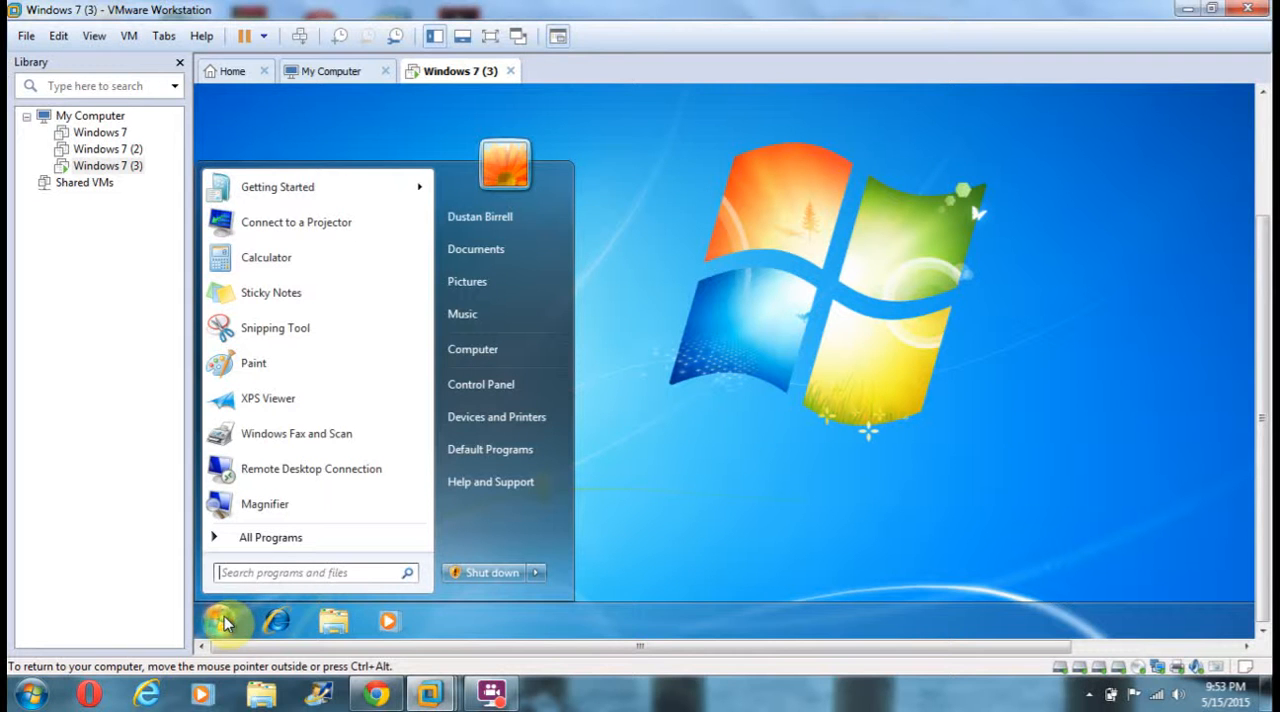
pyautogui.click(272, 541)
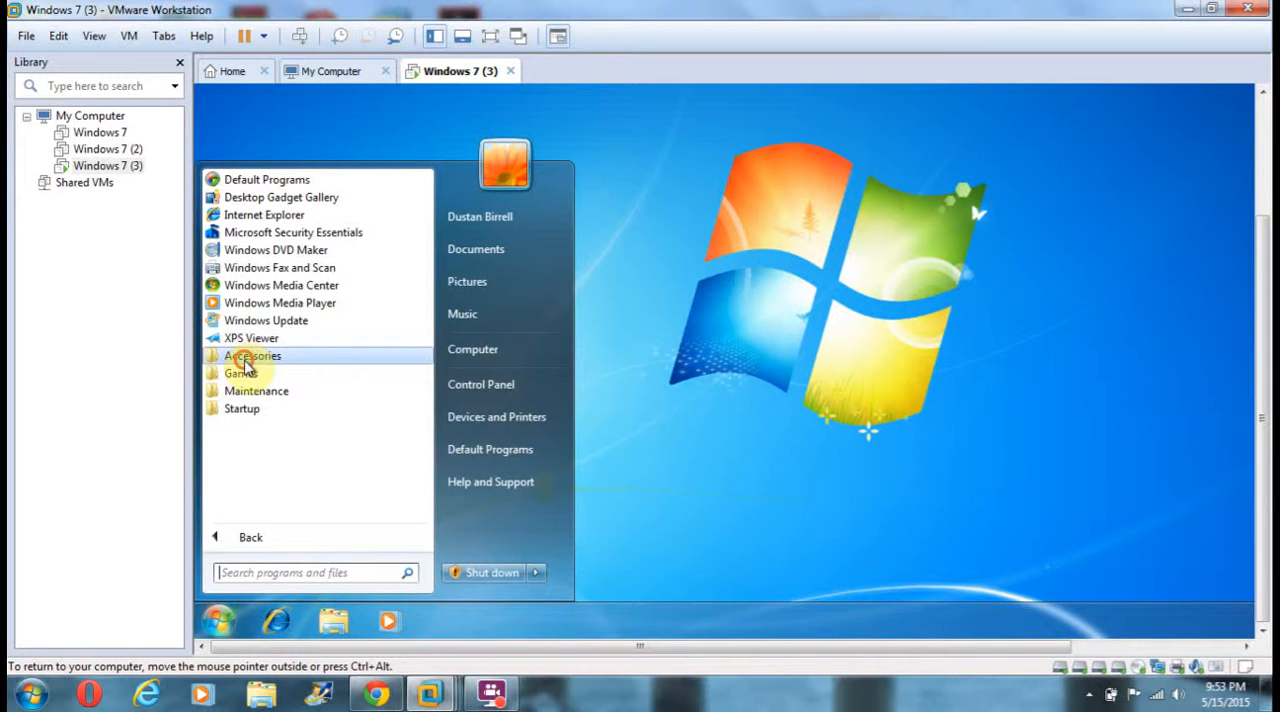
pyautogui.click(245, 360)
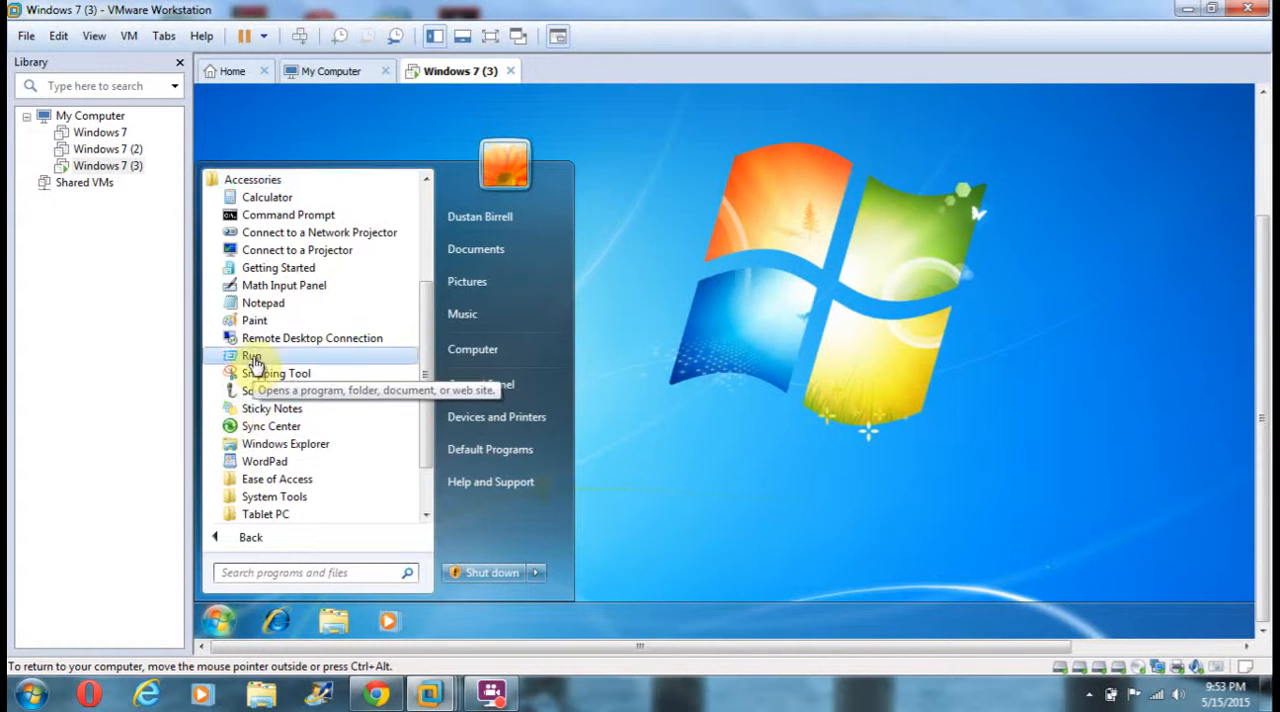
pyautogui.click(252, 362)
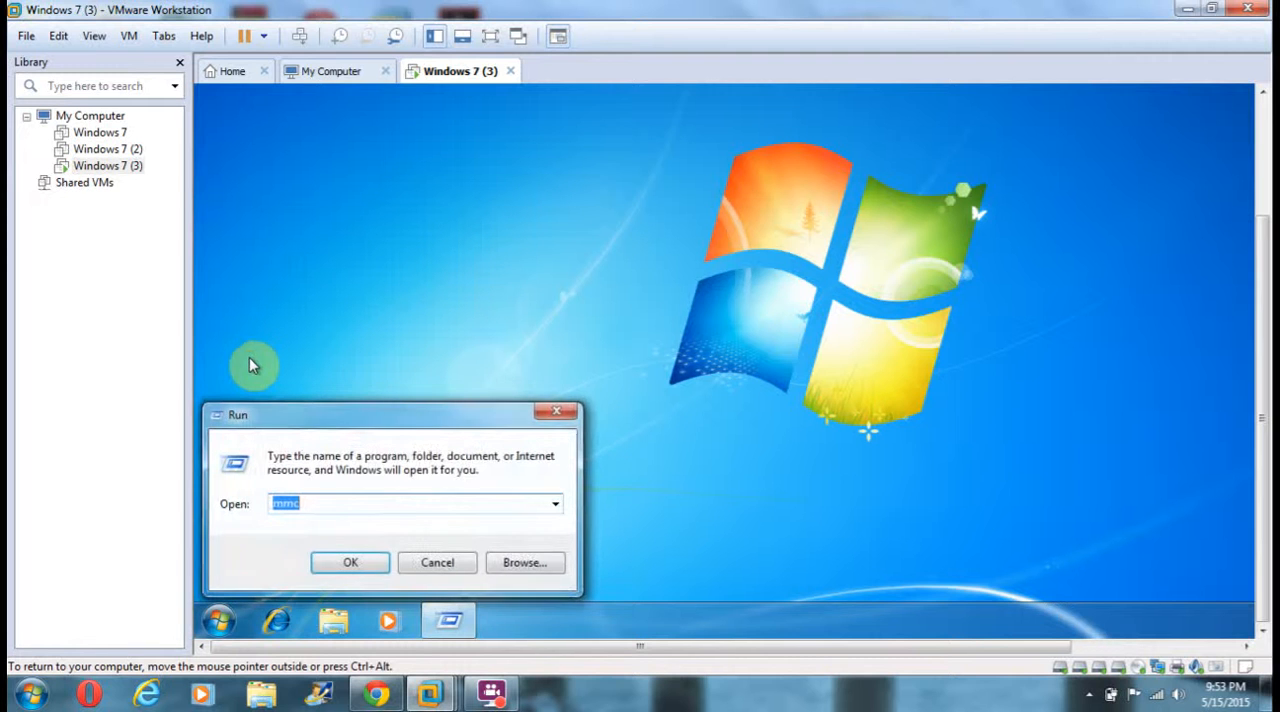
pyautogui.click(332, 564)
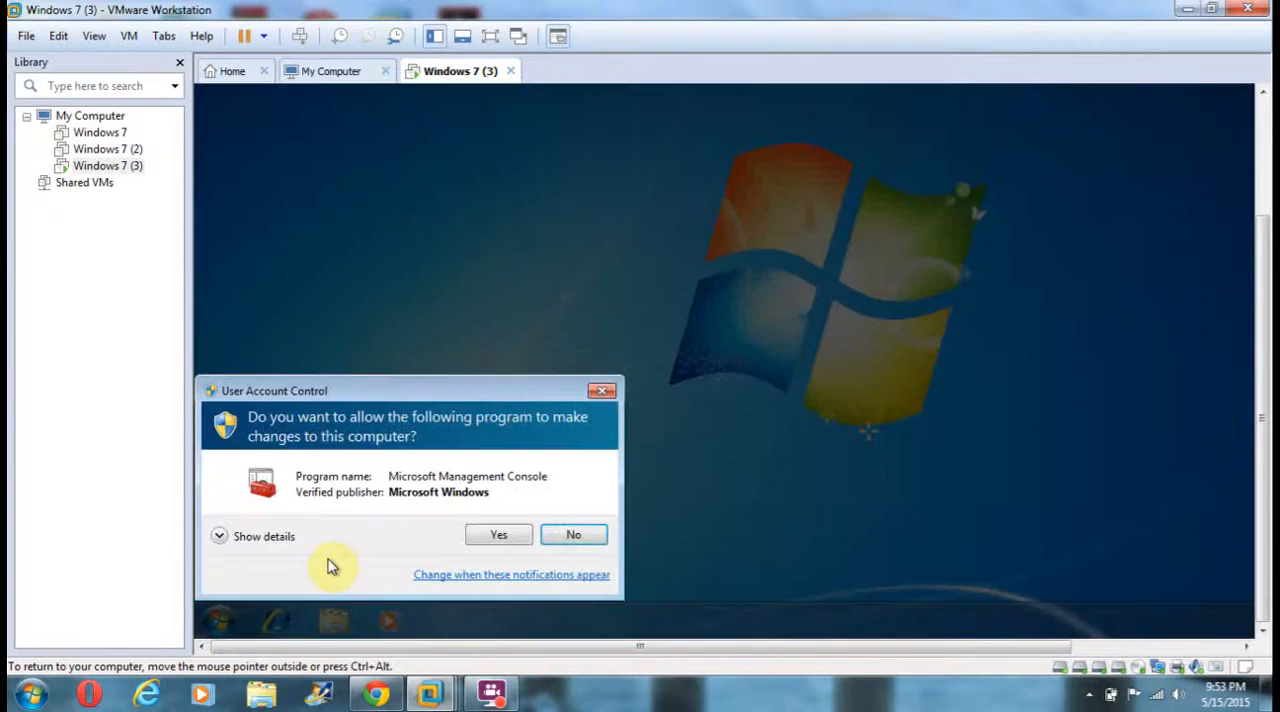
pyautogui.click(496, 537)
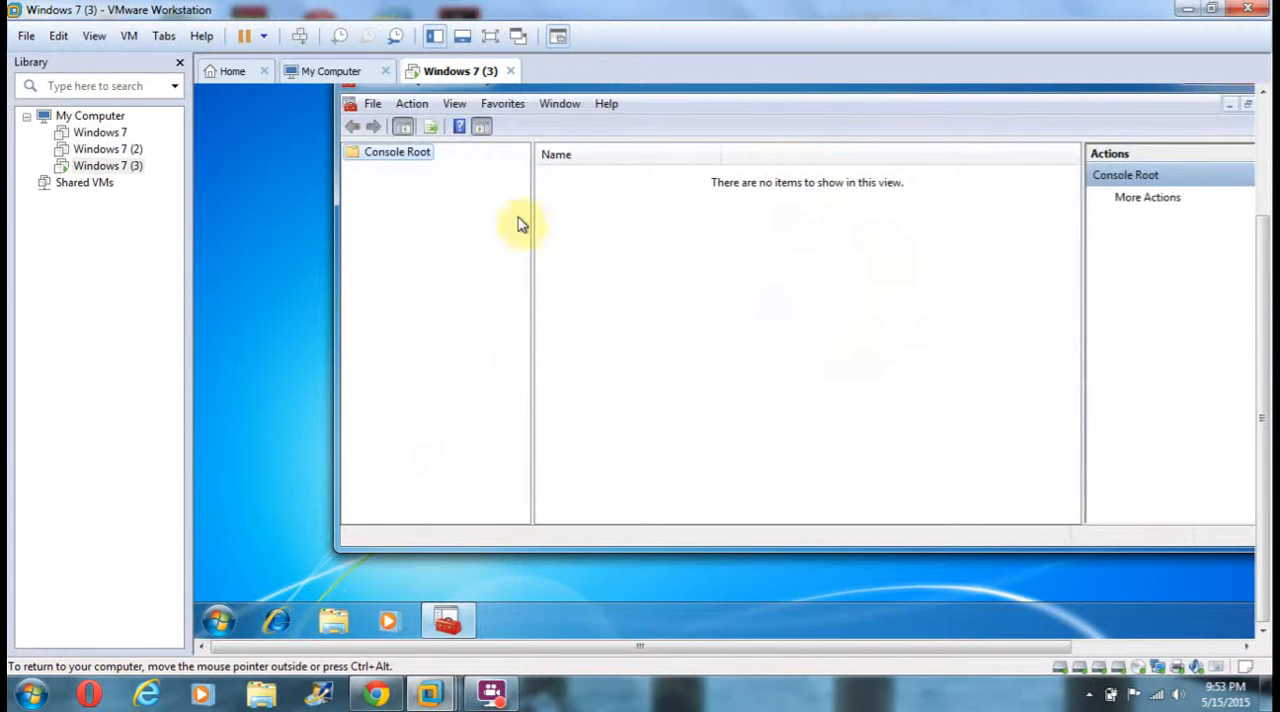
# Add the Security Templates and Security Configuration and Analysis snap-ins to the console.
pyautogui.click(374, 106)
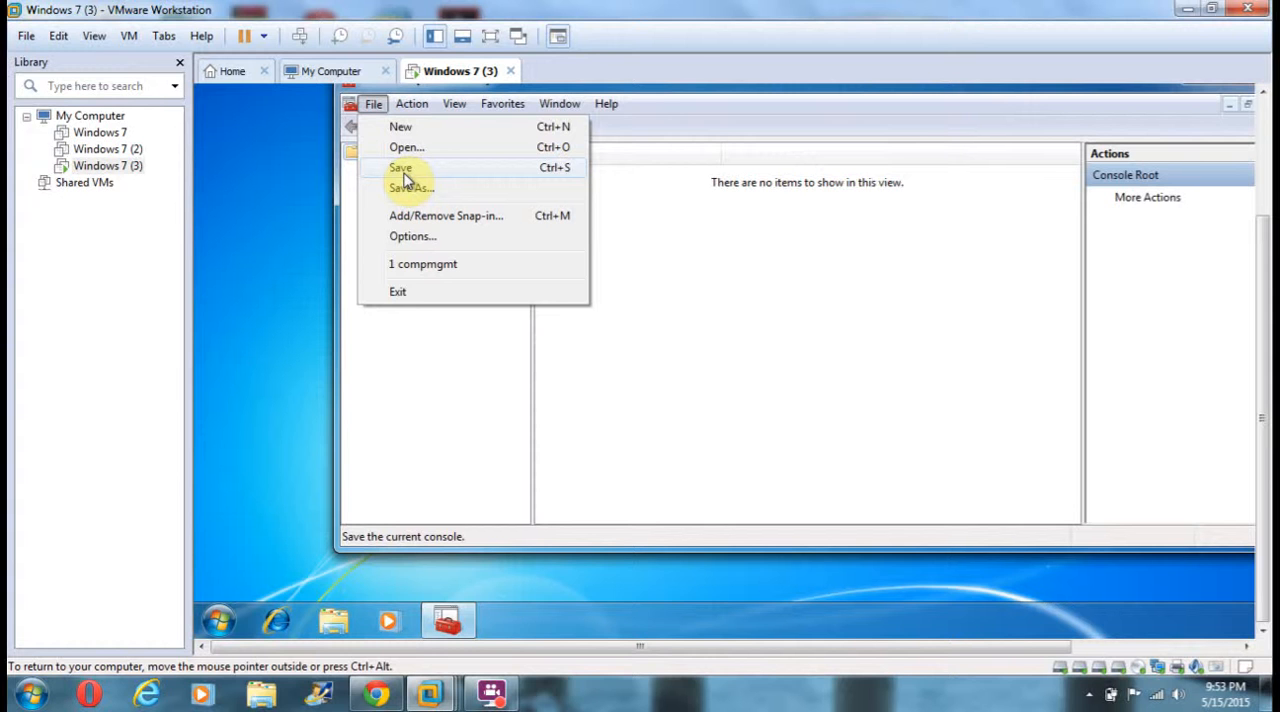
pyautogui.click(410, 218)
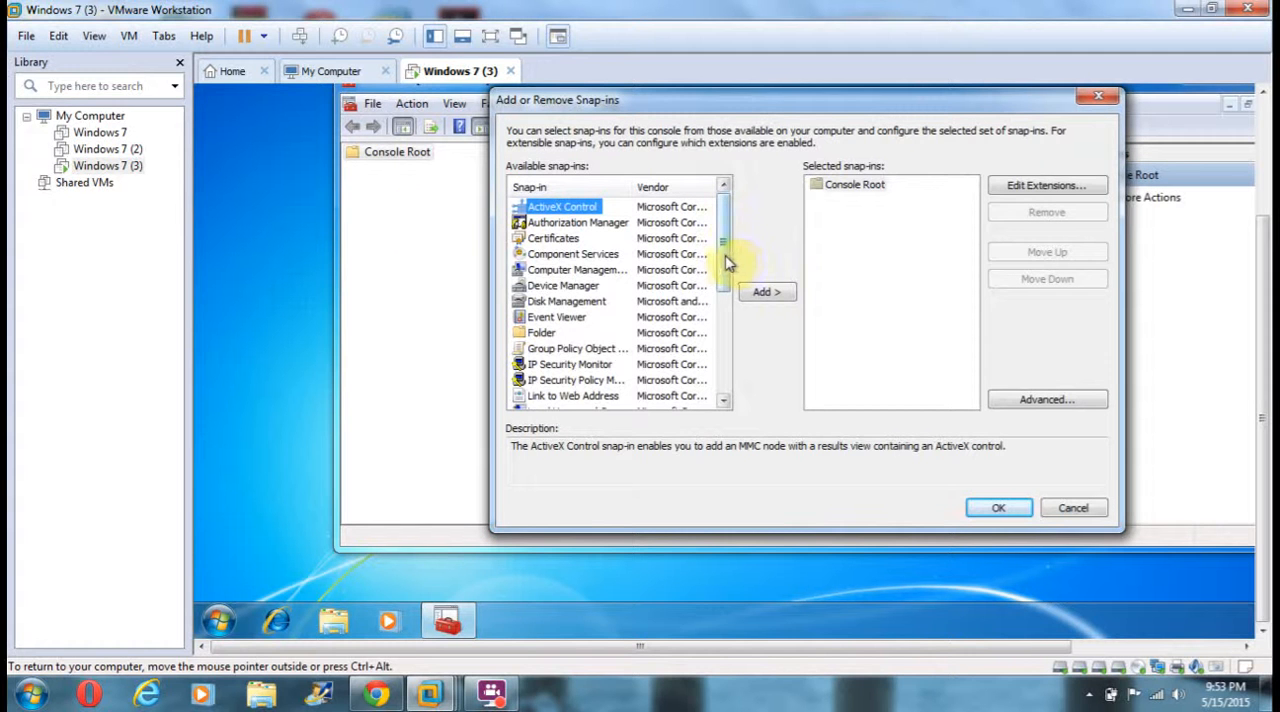
pyautogui.moveTo(726, 262); pyautogui.dragTo(726, 337)
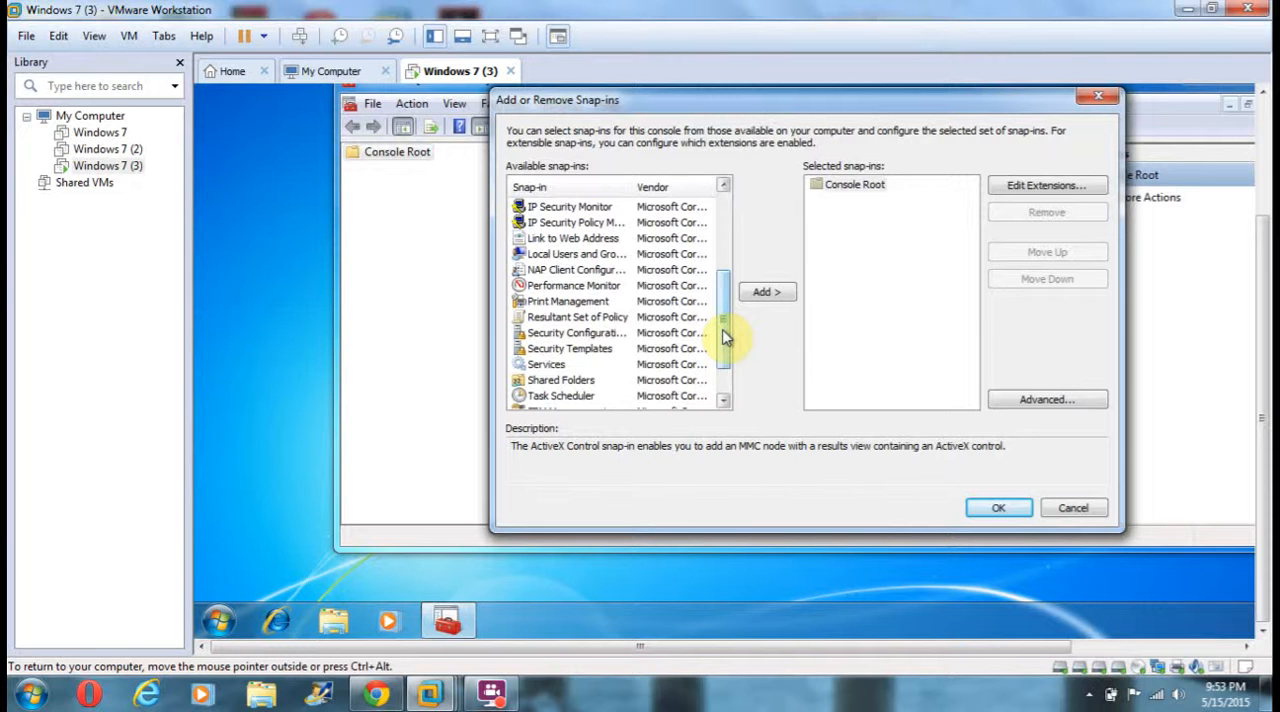
pyautogui.doubleClick(584, 354)
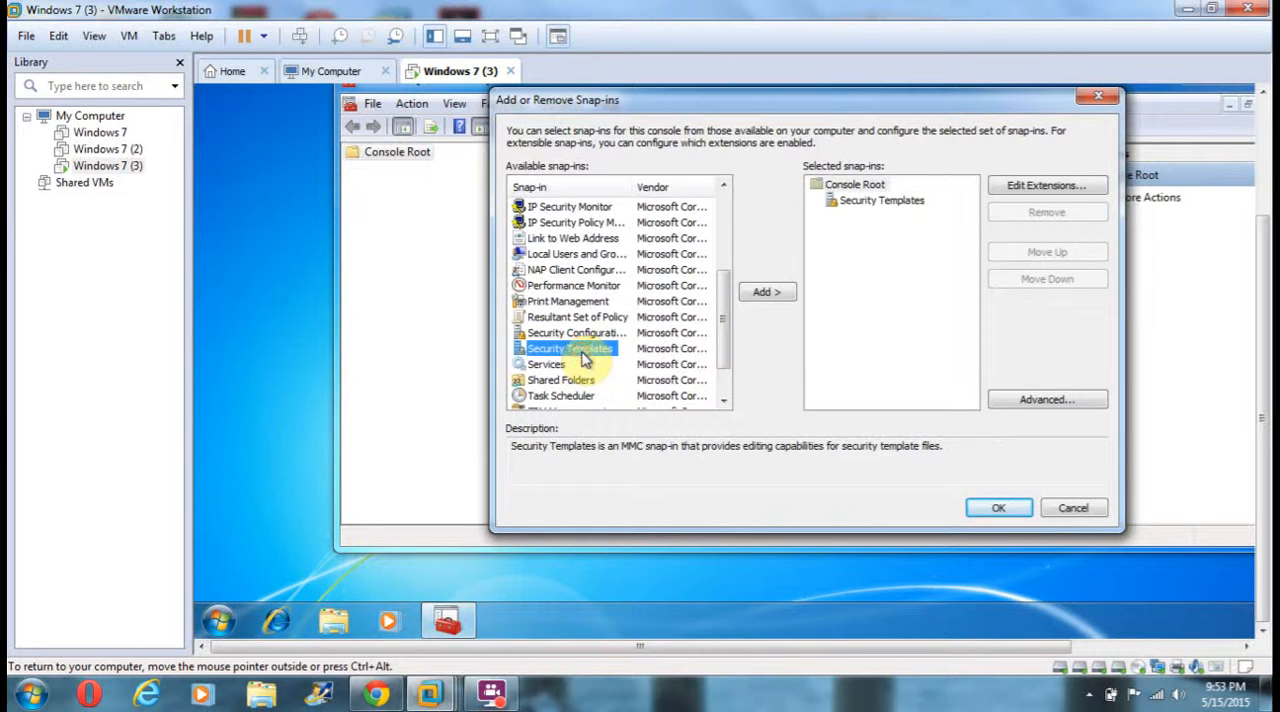
pyautogui.doubleClick(584, 338)
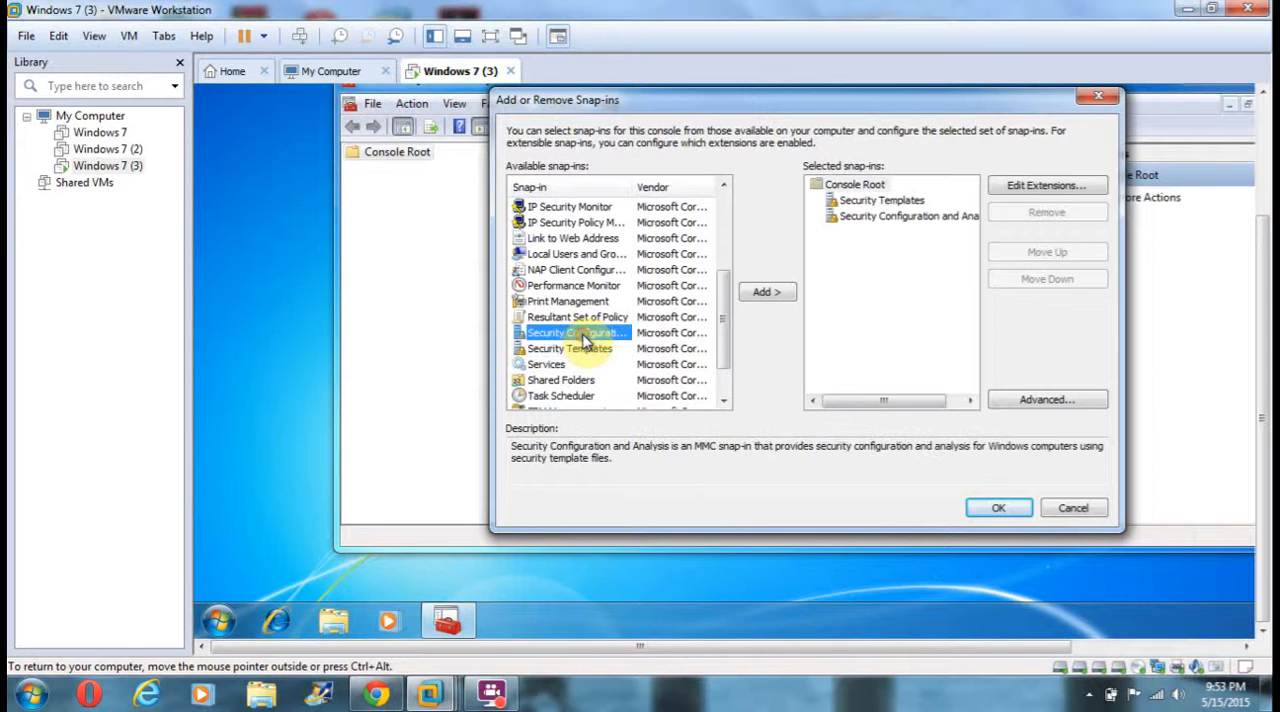
pyautogui.click(1000, 508)
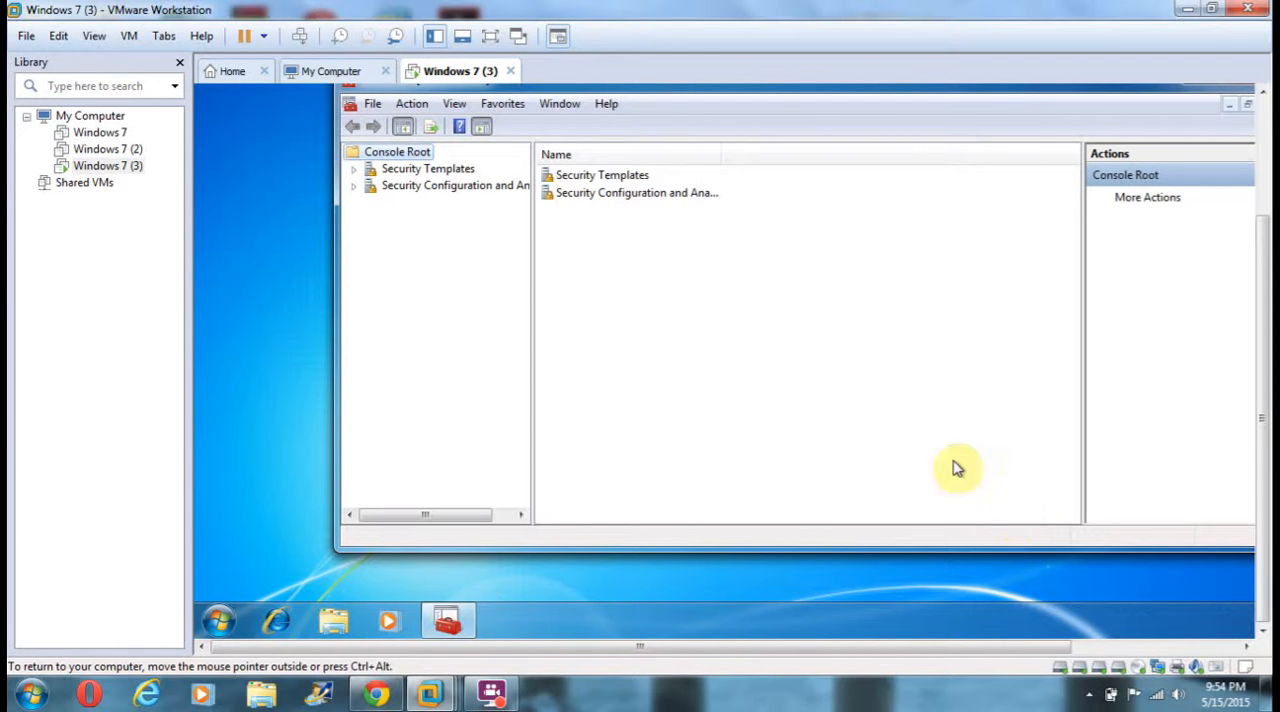
# Delete the existing Standard template from the templates folder under Security Templates.
pyautogui.click(354, 170)
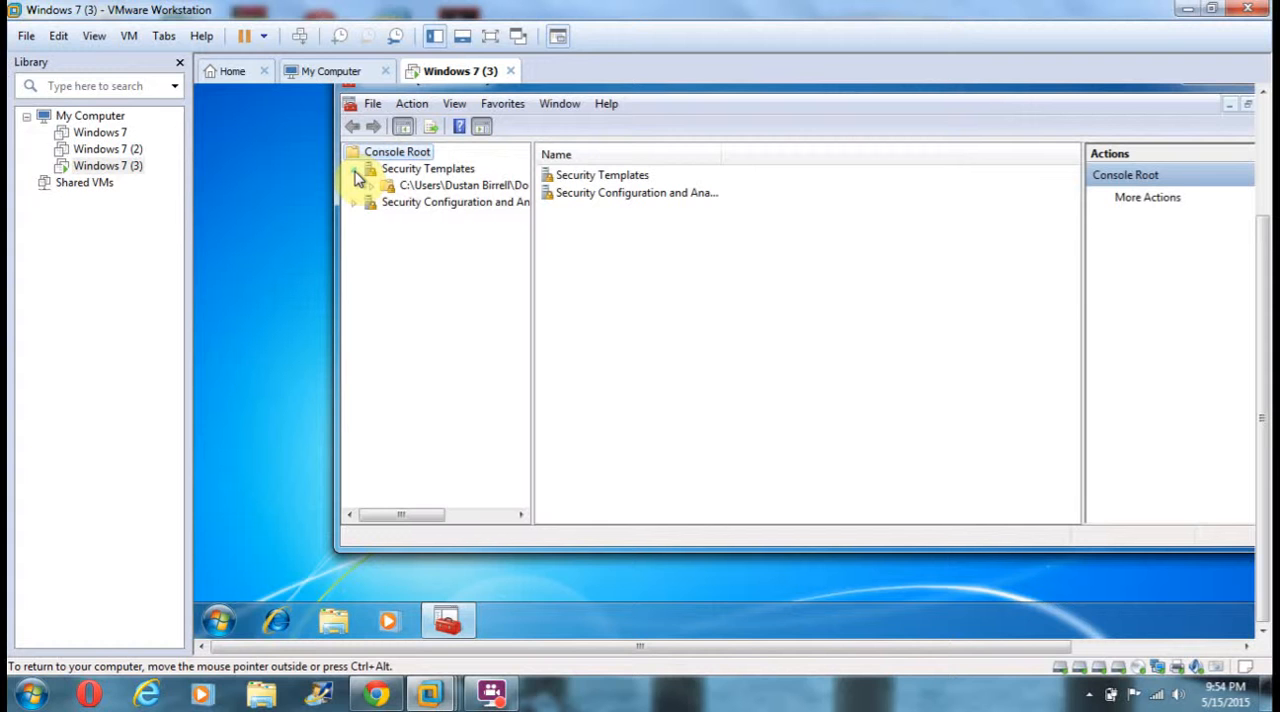
pyautogui.click(436, 187)
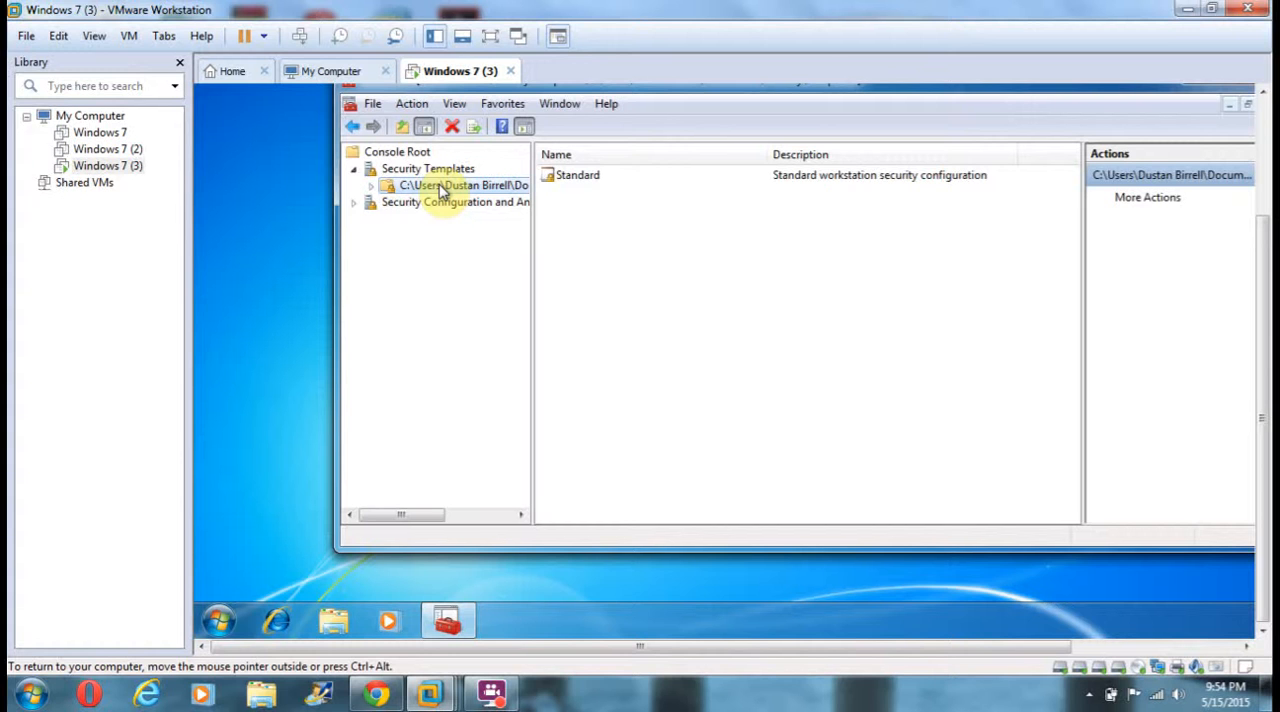
pyautogui.rightClick(567, 178)
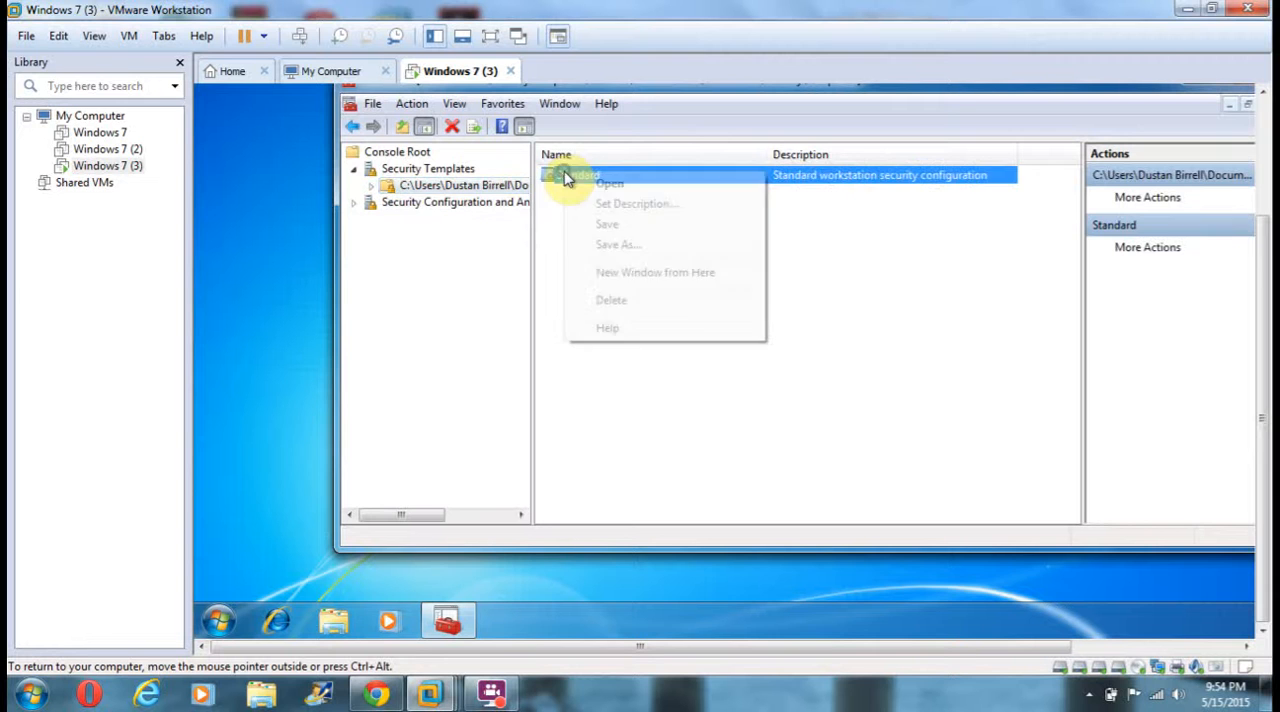
pyautogui.click(624, 308)
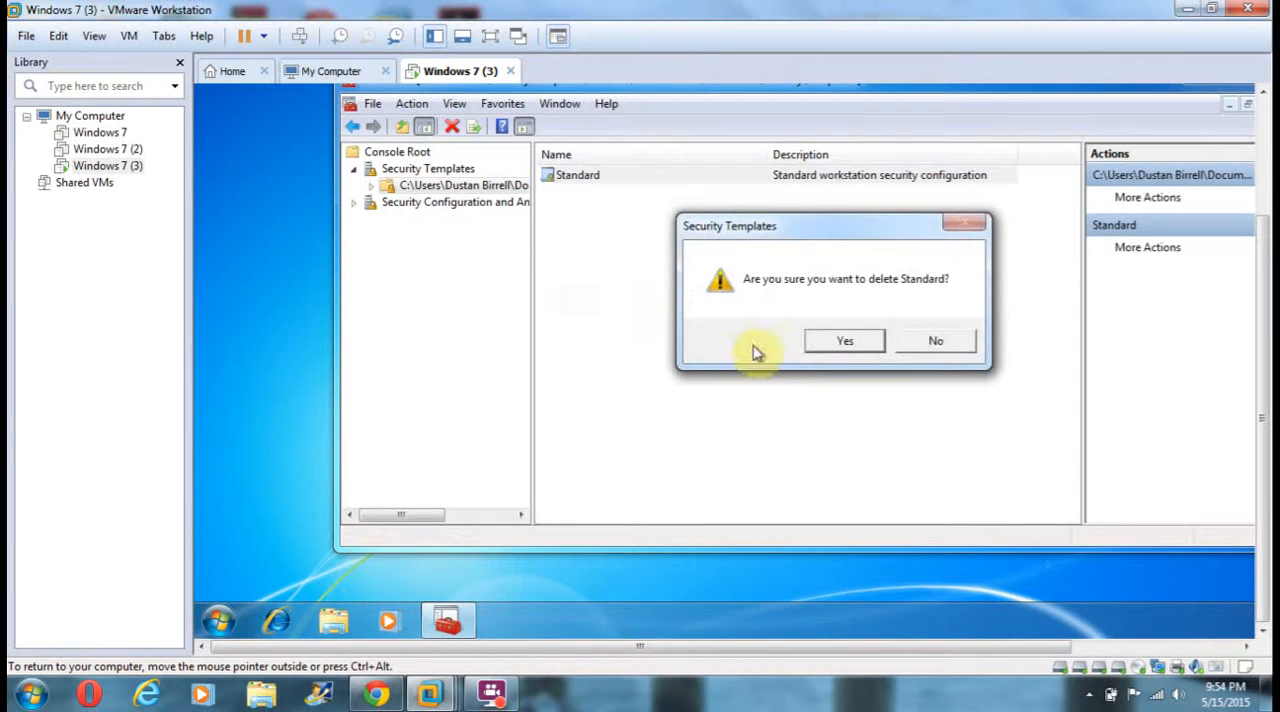
pyautogui.click(822, 342)
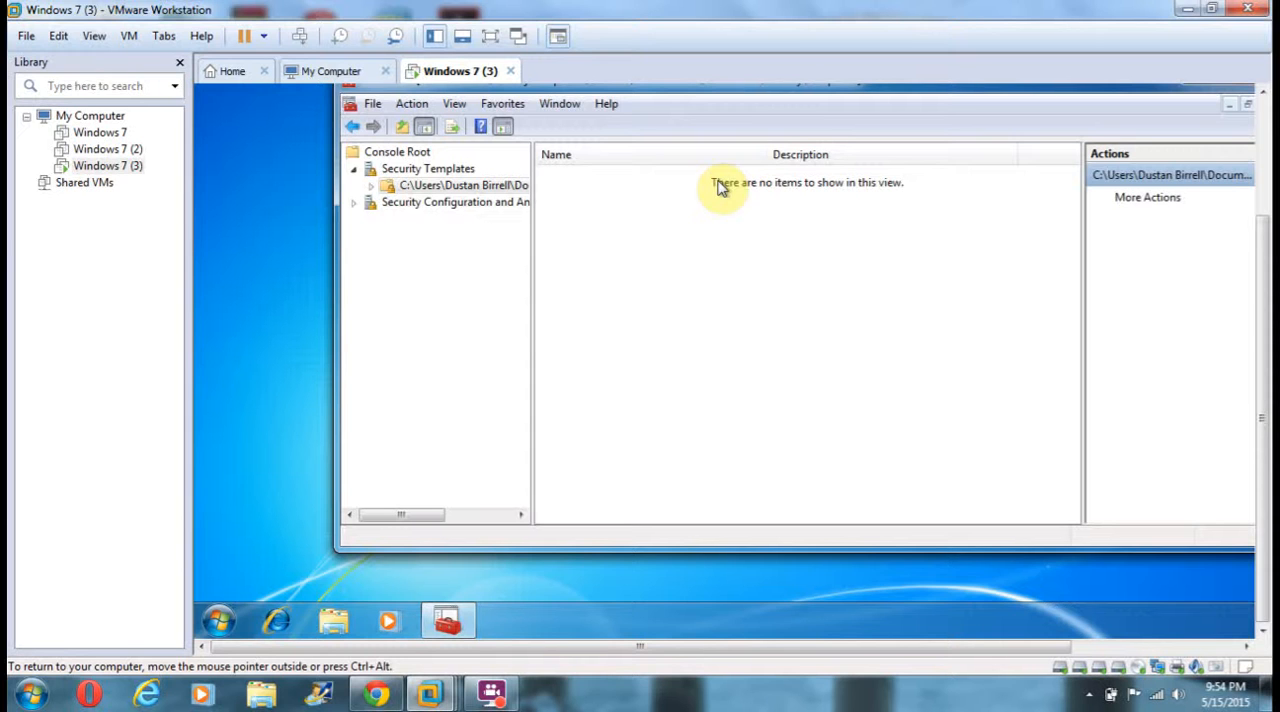
# Start a new security template in the templates folder and name it Standard.
pyautogui.rightClick(472, 193)
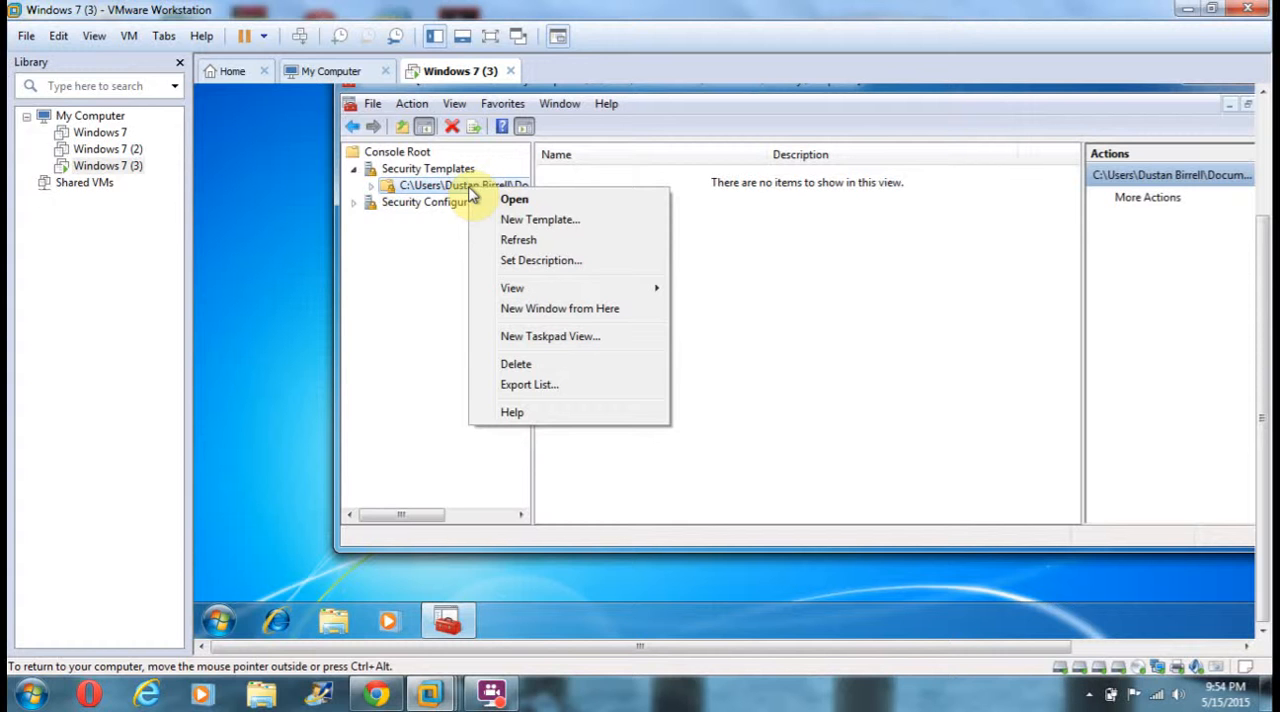
pyautogui.click(528, 222)
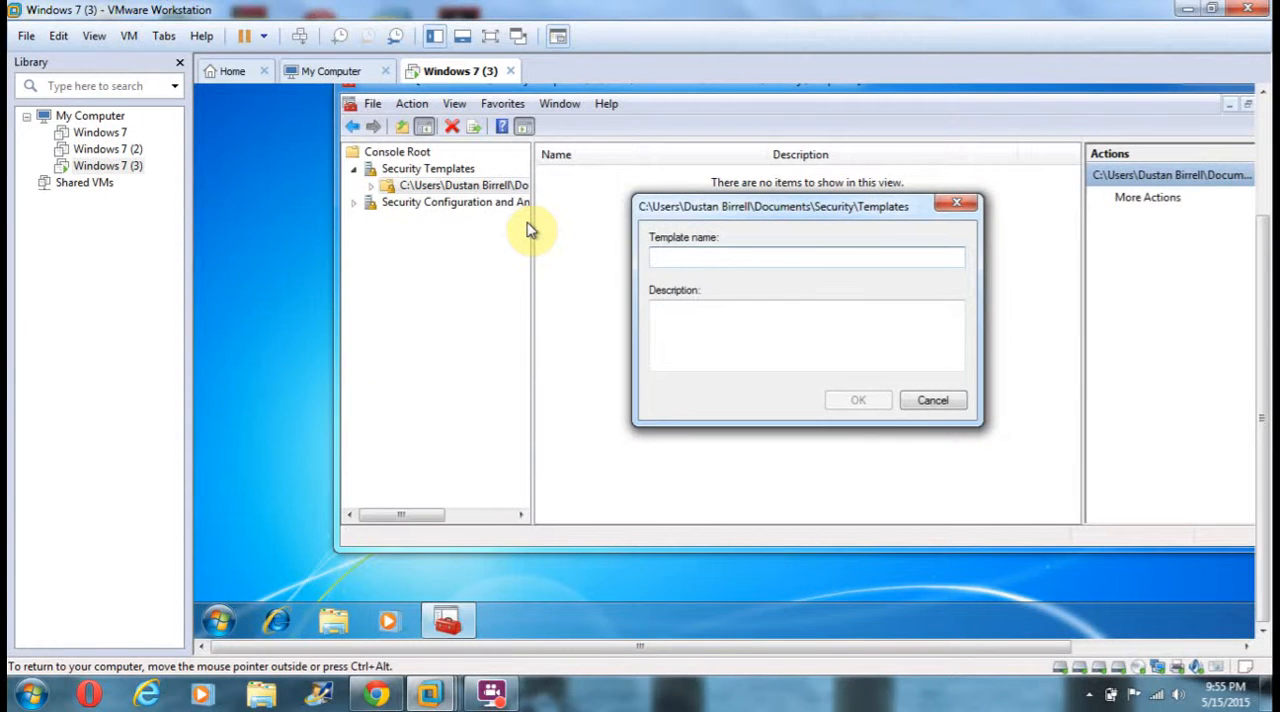
pyautogui.write('Standard')
pyautogui.press('Tab')
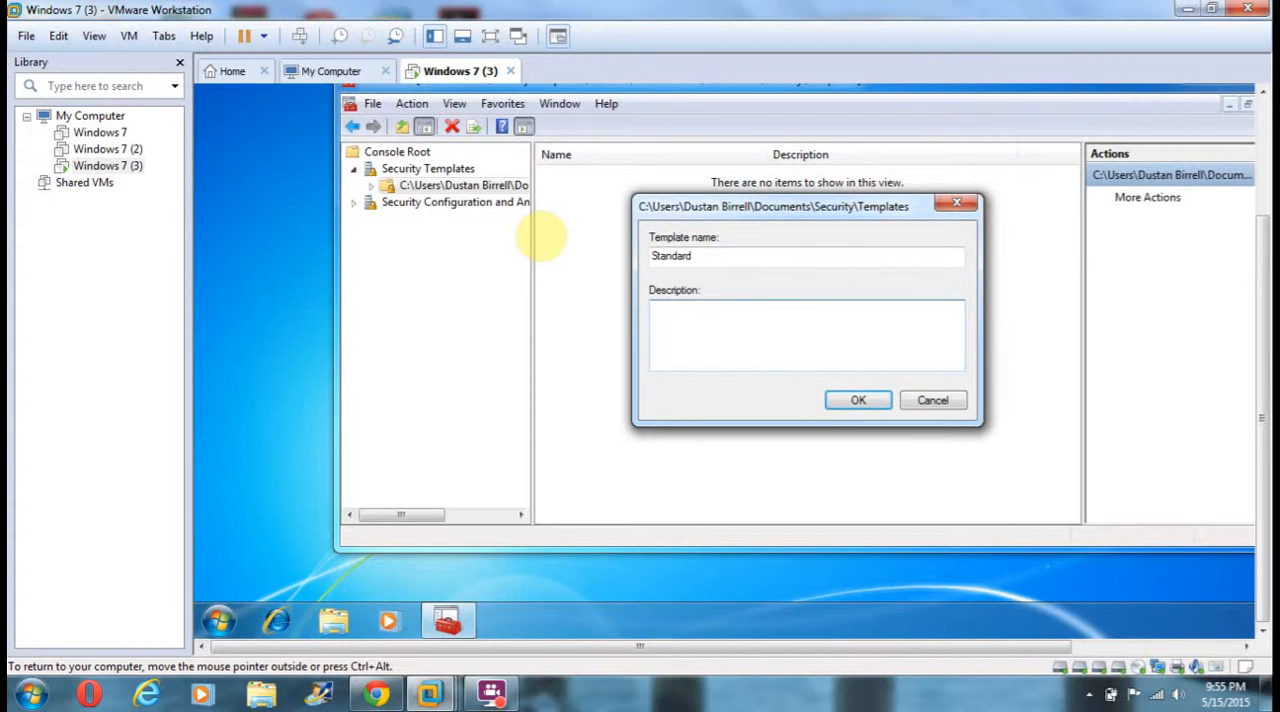
# Give the new template the description "Standard Workstation security configuration" and create it.
pyautogui.write('Standard Workstats')
pyautogui.press('BackSpace')
pyautogui.write('tion')
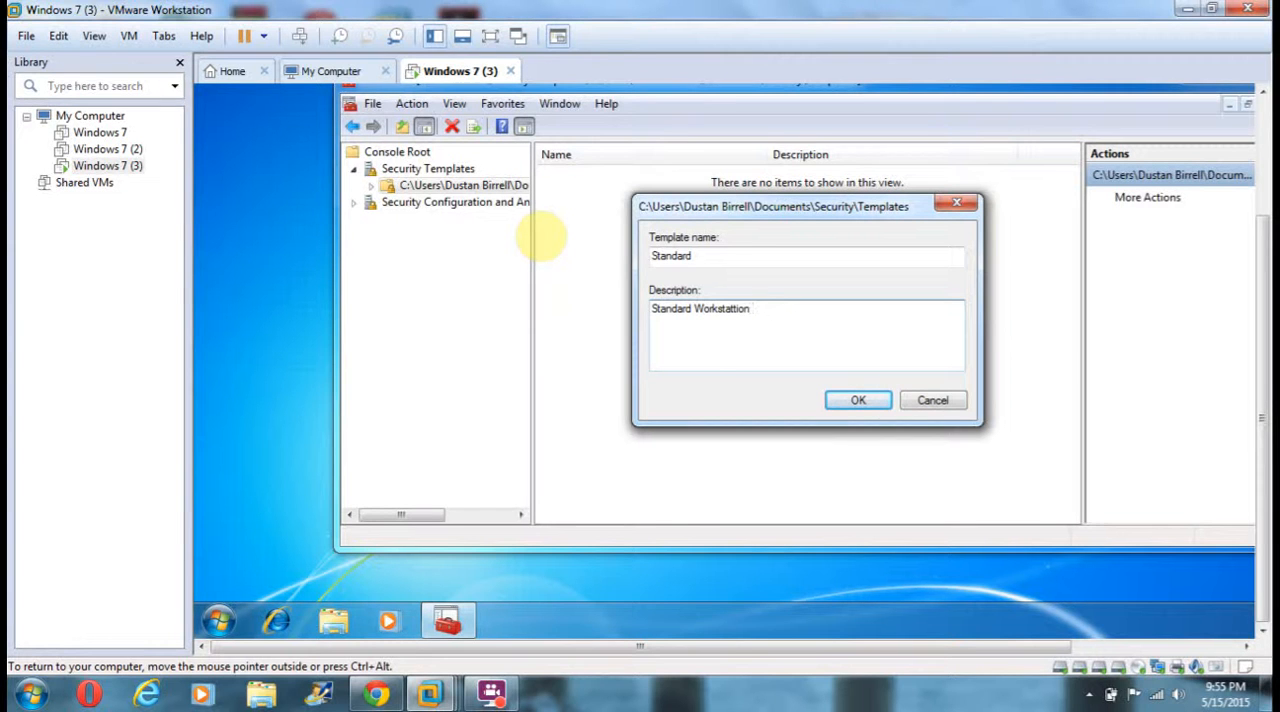
pyautogui.press('BackSpace')
pyautogui.press('BackSpace')
pyautogui.press('BackSpace')
pyautogui.press('BackSpace')
pyautogui.press('BackSpace')
pyautogui.write('ion')
pyautogui.write('security configuration')
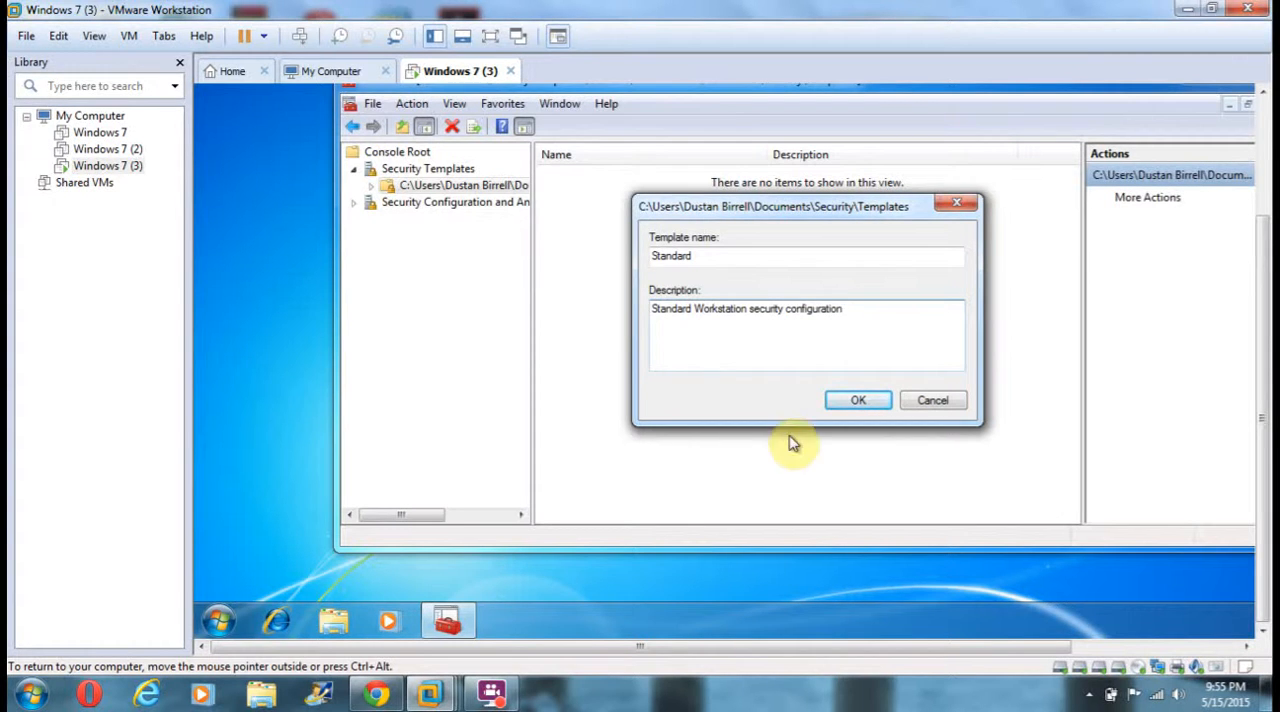
pyautogui.click(855, 405)
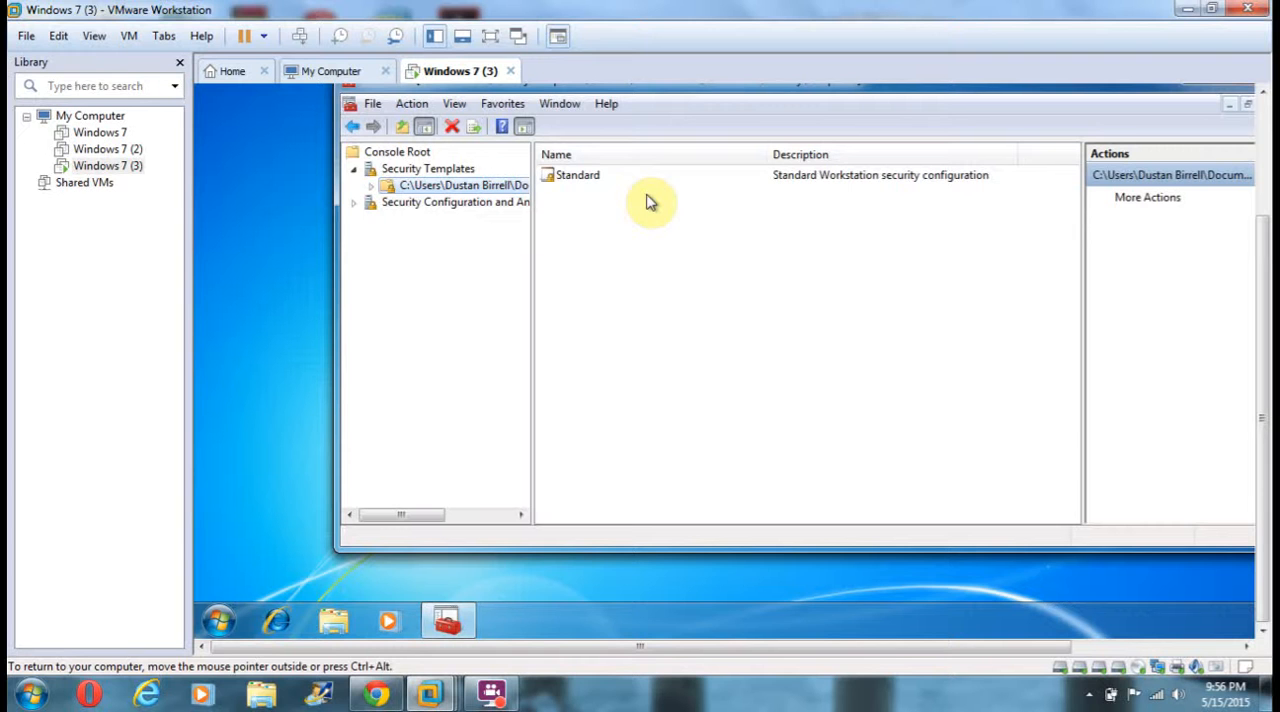
# In the Standard template's Password Policy, define "Password must meet complexity requirements" as Disabled.
pyautogui.click(368, 190)
pyautogui.click(391, 205)
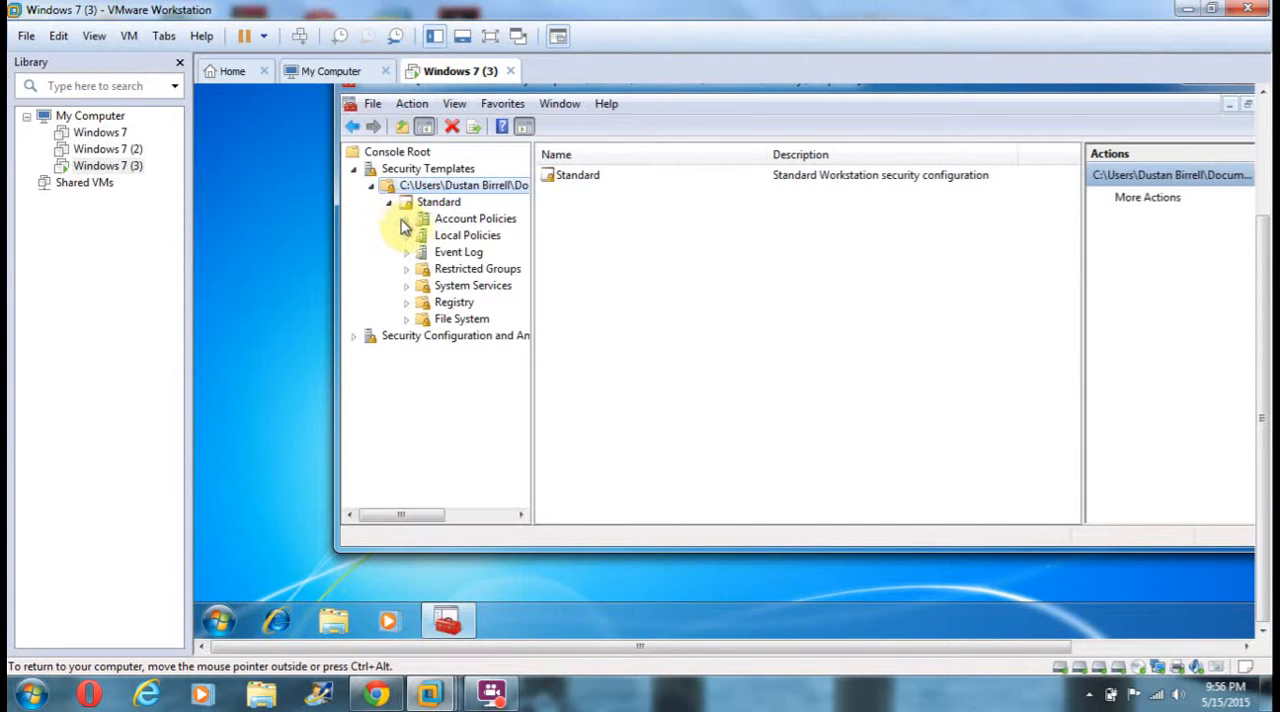
pyautogui.click(407, 219)
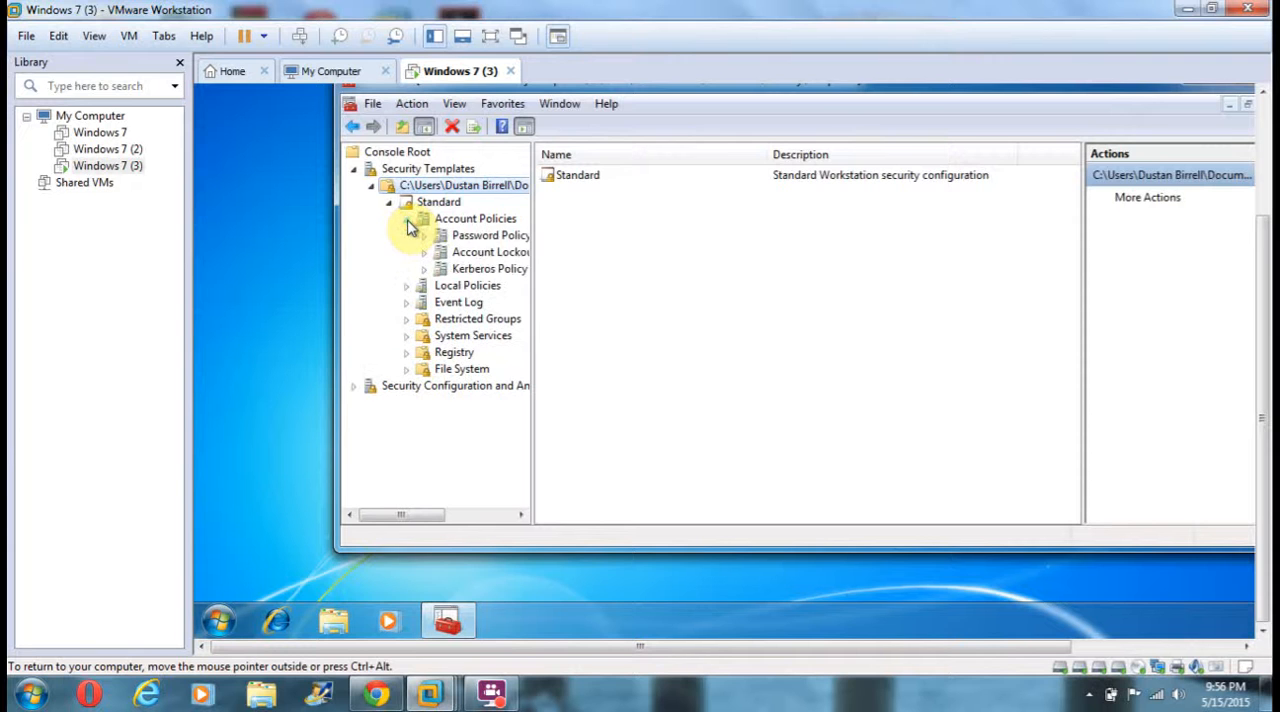
pyautogui.click(491, 237)
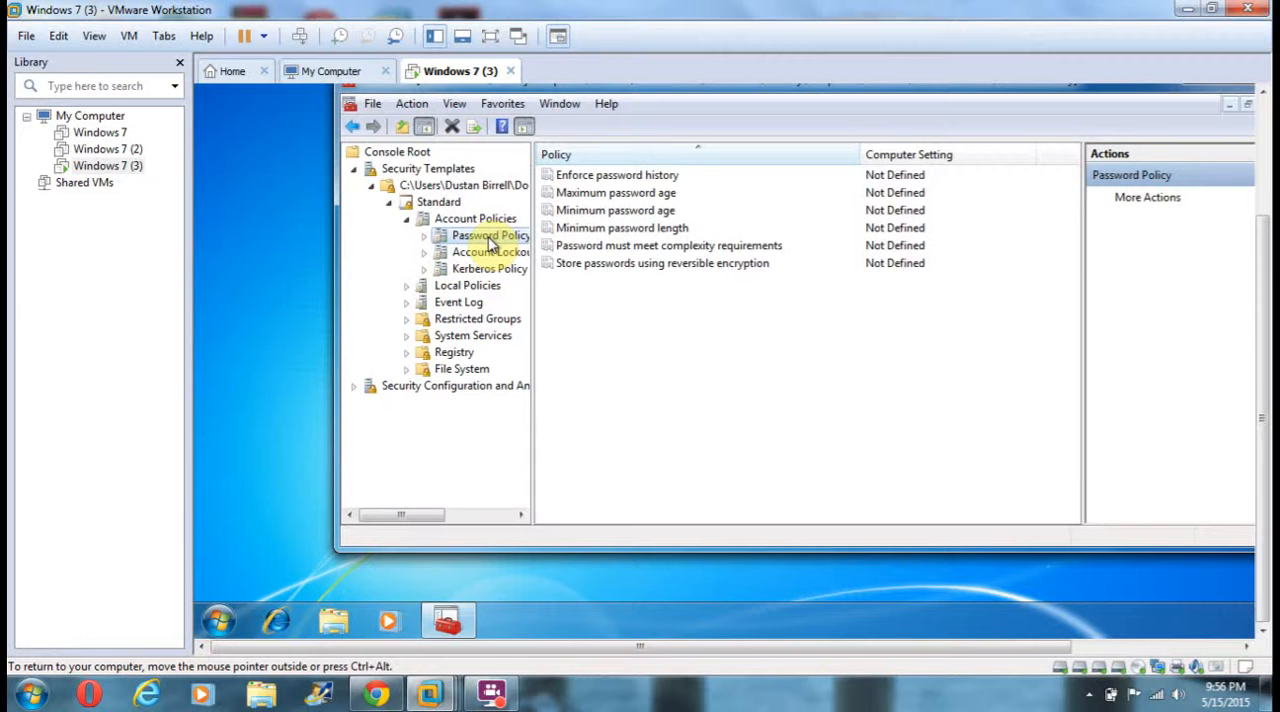
pyautogui.click(695, 248)
pyautogui.doubleClick(695, 248)
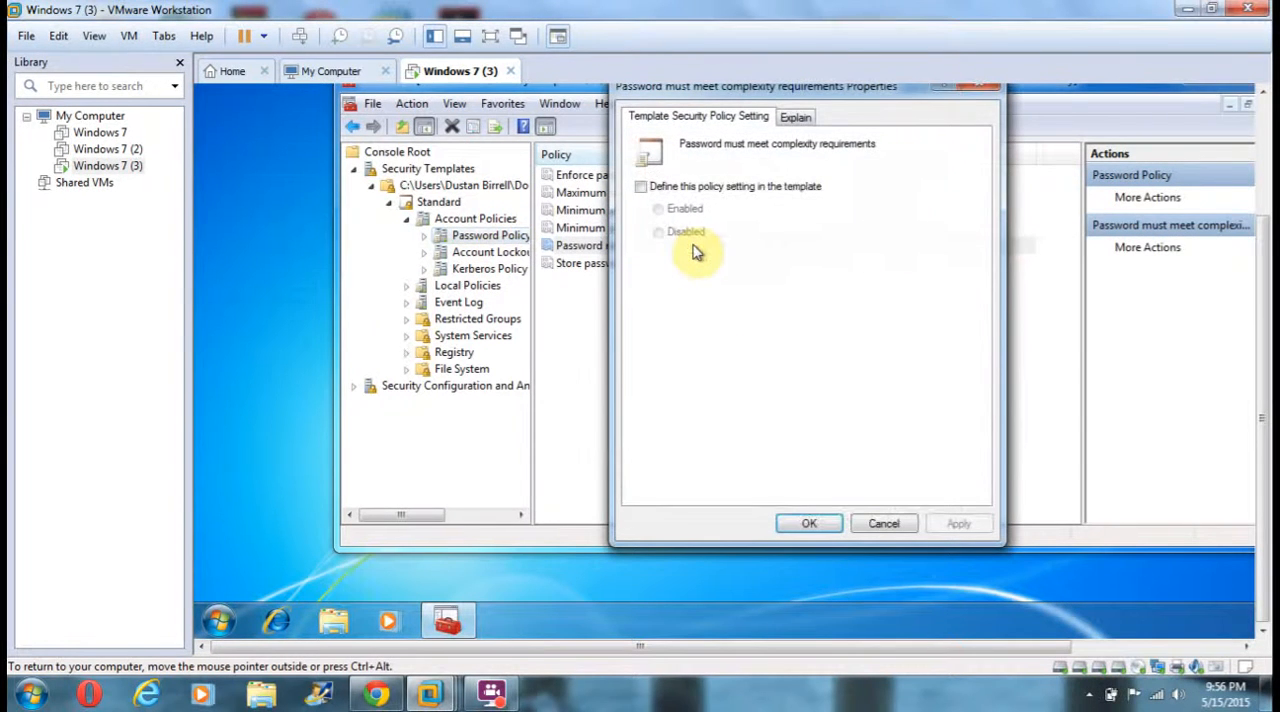
pyautogui.click(643, 190)
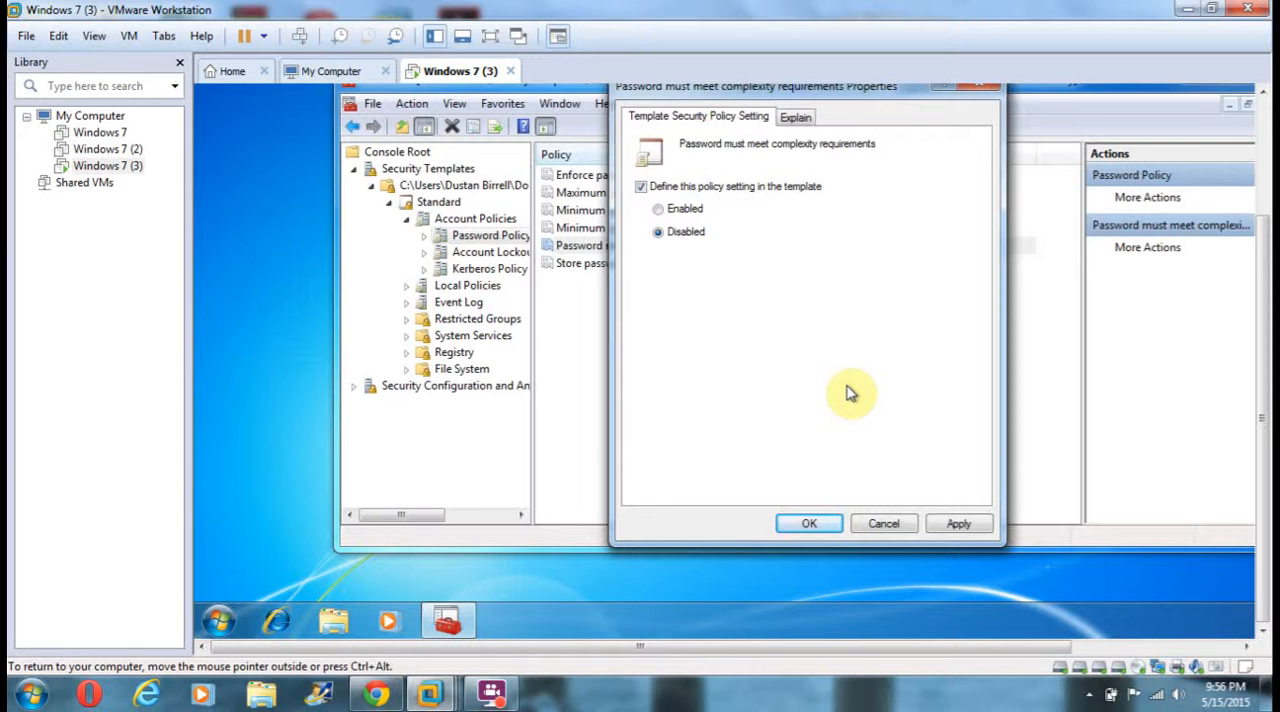
pyautogui.click(810, 525)
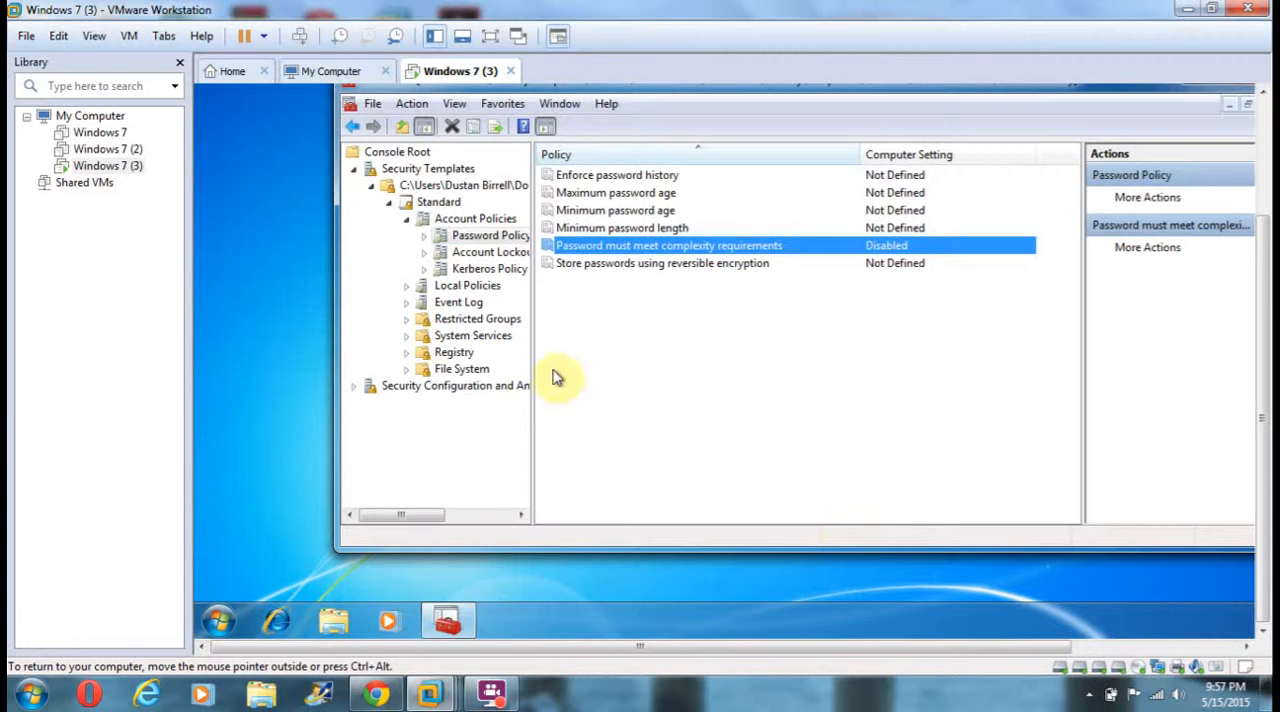
# In the Standard template's Security Options, define "Interactive logon: Message text for users attempting to log on" with the message left blank.
pyautogui.click(407, 288)
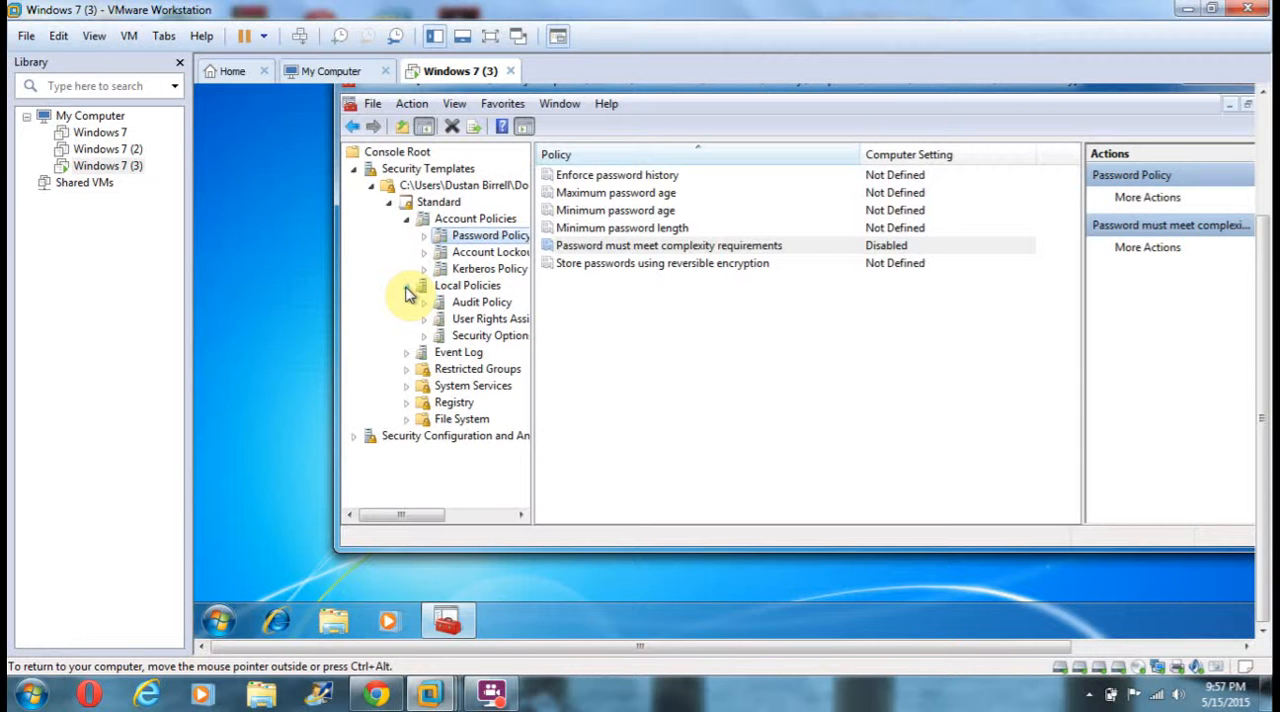
pyautogui.click(503, 343)
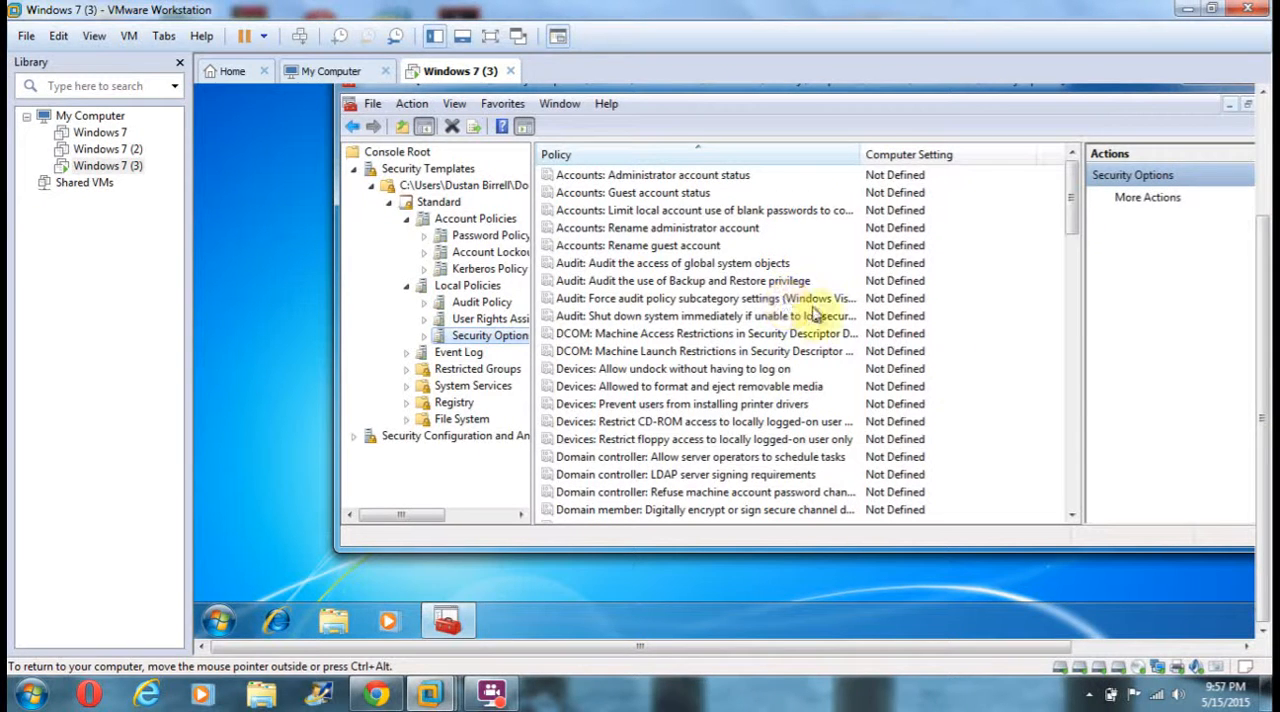
pyautogui.click(1075, 515)
pyautogui.click(1075, 515)
pyautogui.click(1075, 515)
pyautogui.click(1075, 515)
pyautogui.moveTo(1075, 516); pyautogui.dragTo(1075, 516)
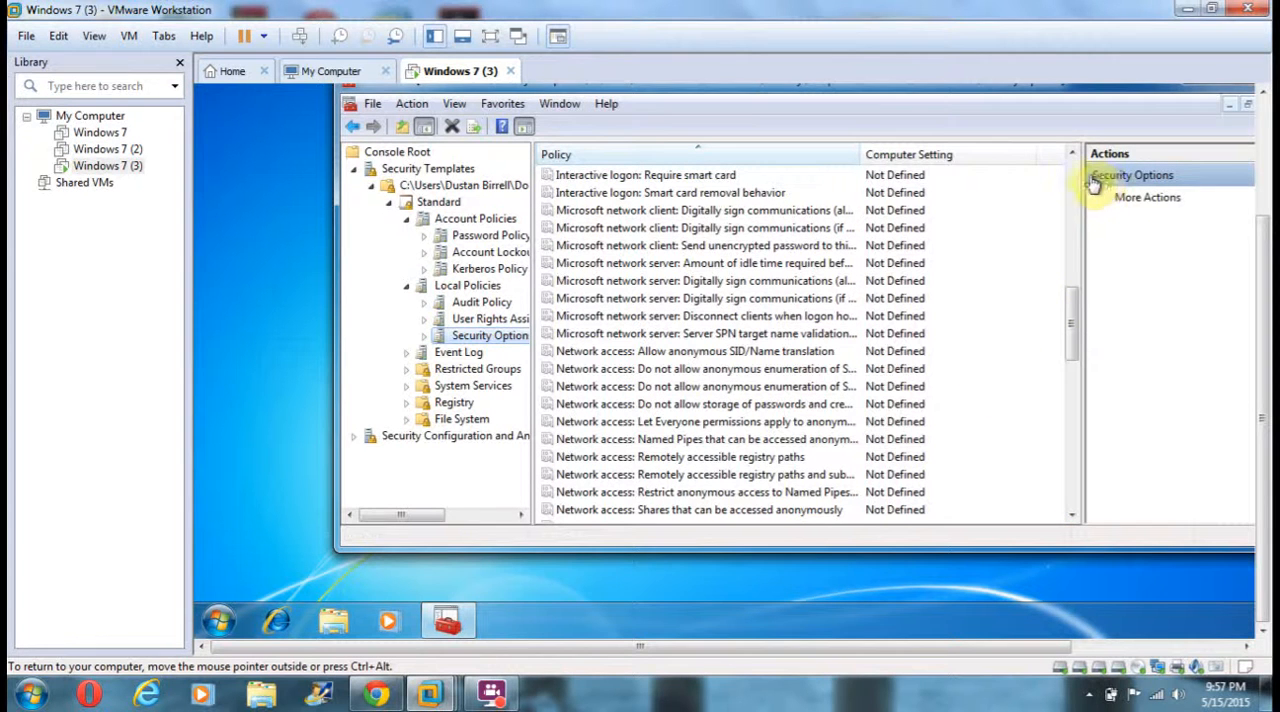
pyautogui.click(1071, 155)
pyautogui.click(1071, 155)
pyautogui.click(1071, 155)
pyautogui.click(1072, 157)
pyautogui.click(1072, 157)
pyautogui.click(1072, 157)
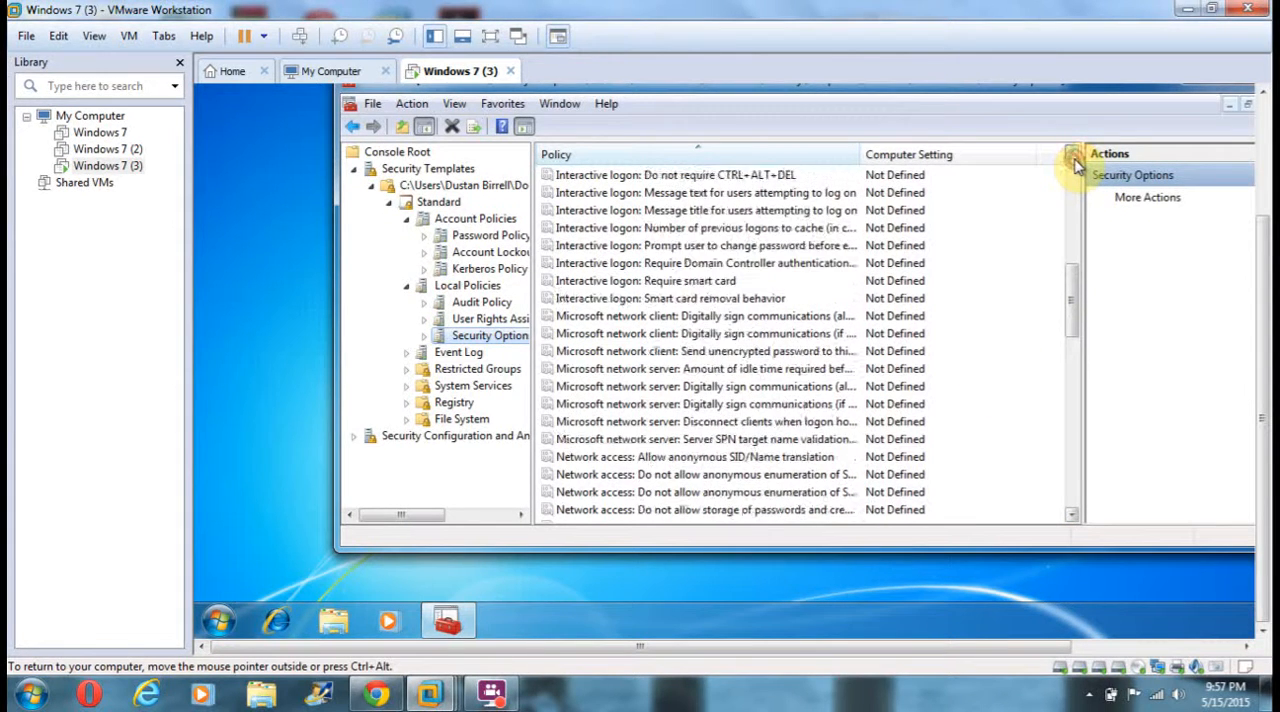
pyautogui.doubleClick(716, 195)
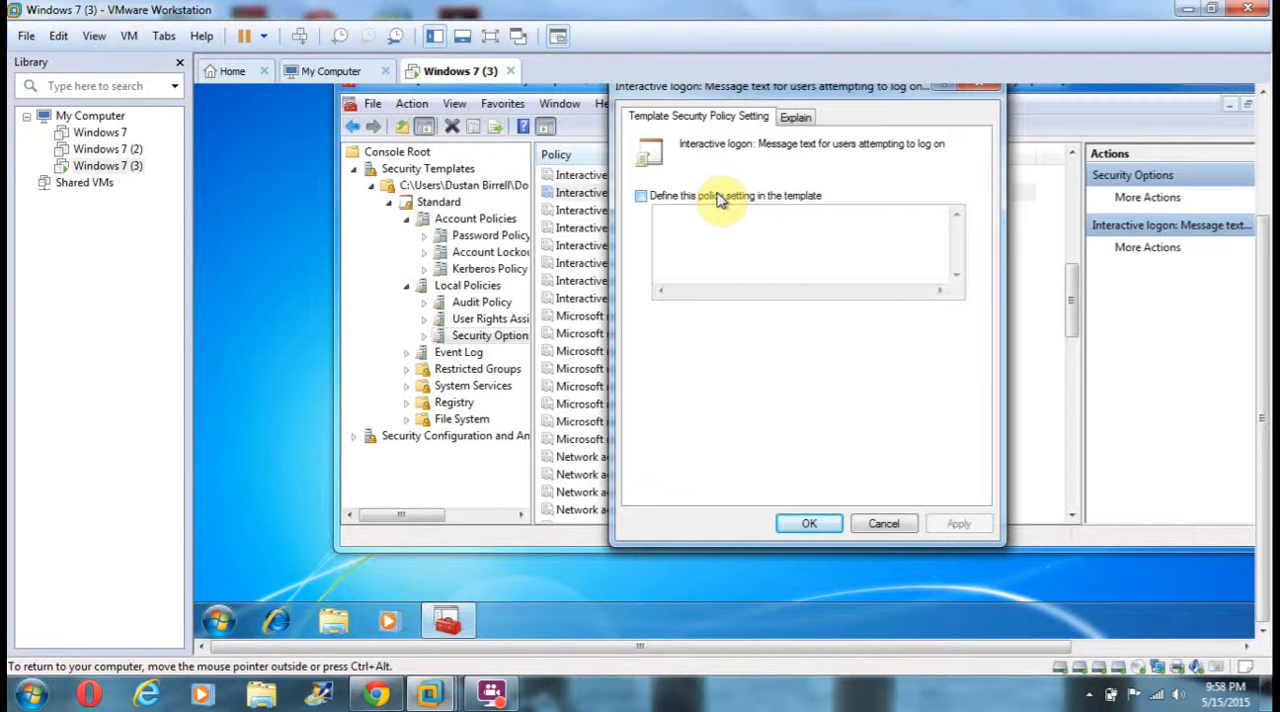
pyautogui.click(641, 197)
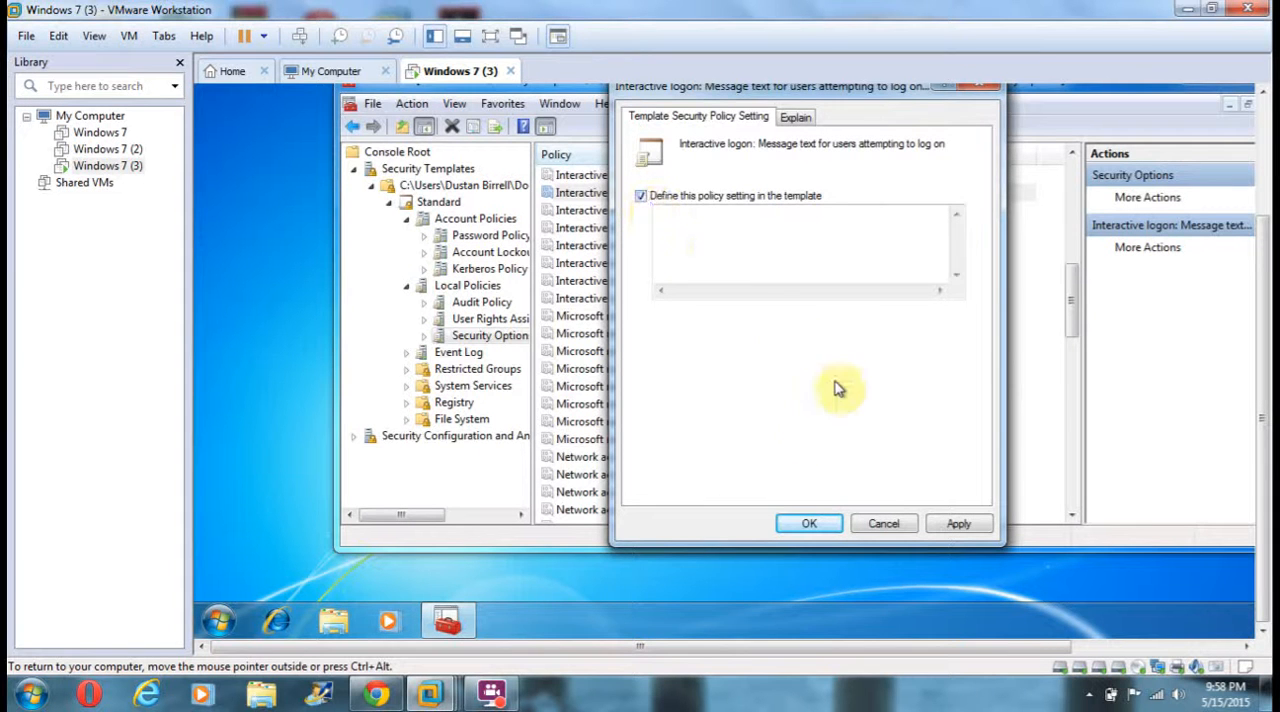
pyautogui.click(805, 526)
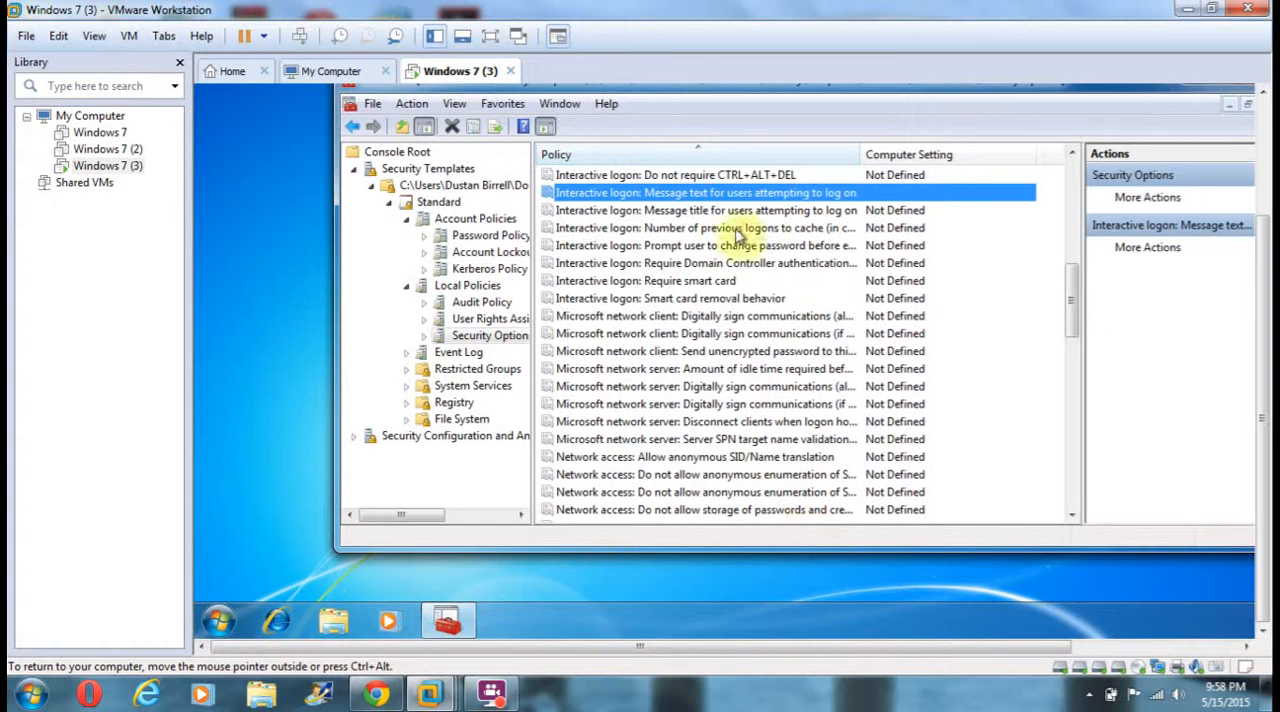
# Recheck the logon message text policy's definition and look through the policies listed above it in Security Options.
pyautogui.doubleClick(709, 197)
pyautogui.click(709, 197)
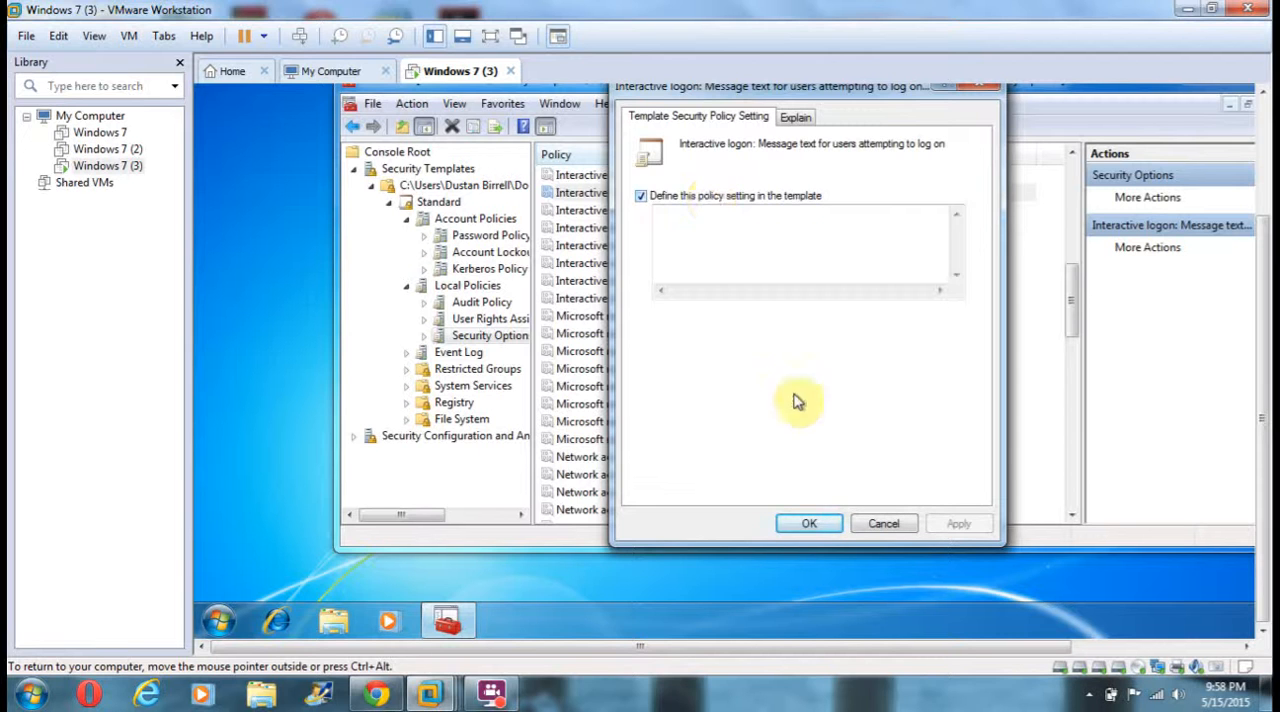
pyautogui.click(806, 527)
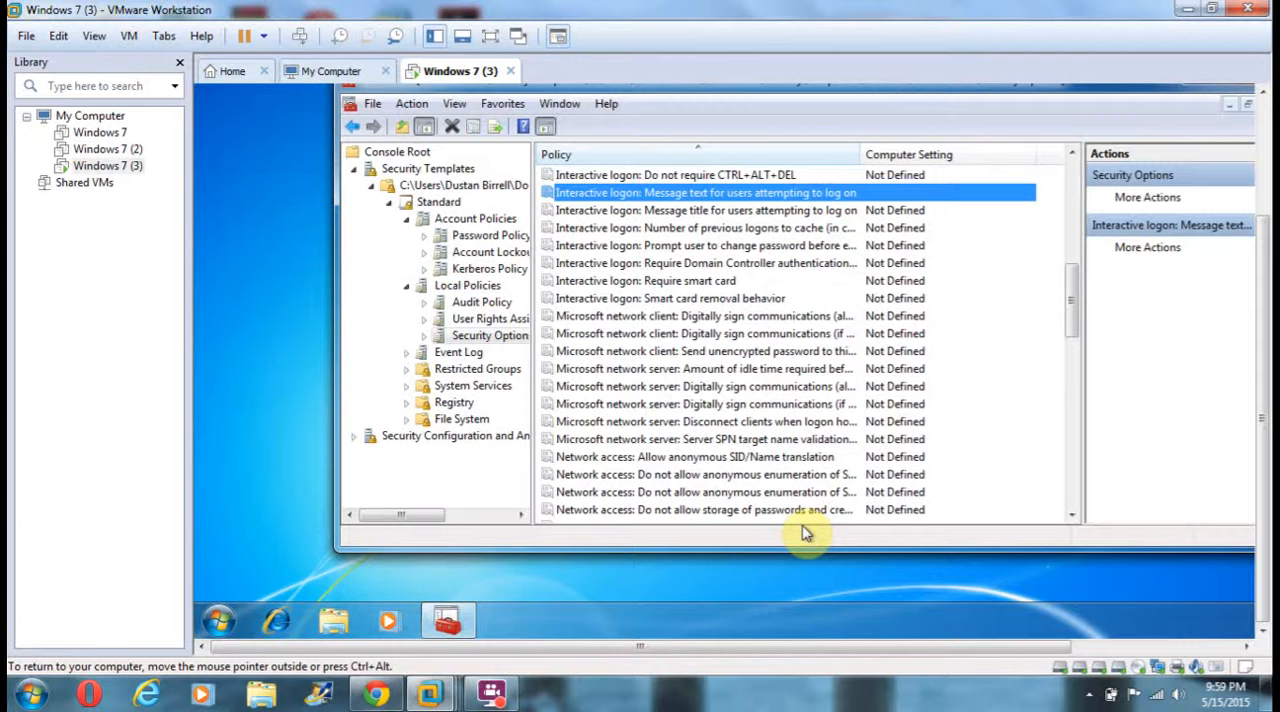
pyautogui.click(1071, 152)
pyautogui.click(1071, 152)
pyautogui.click(1071, 152)
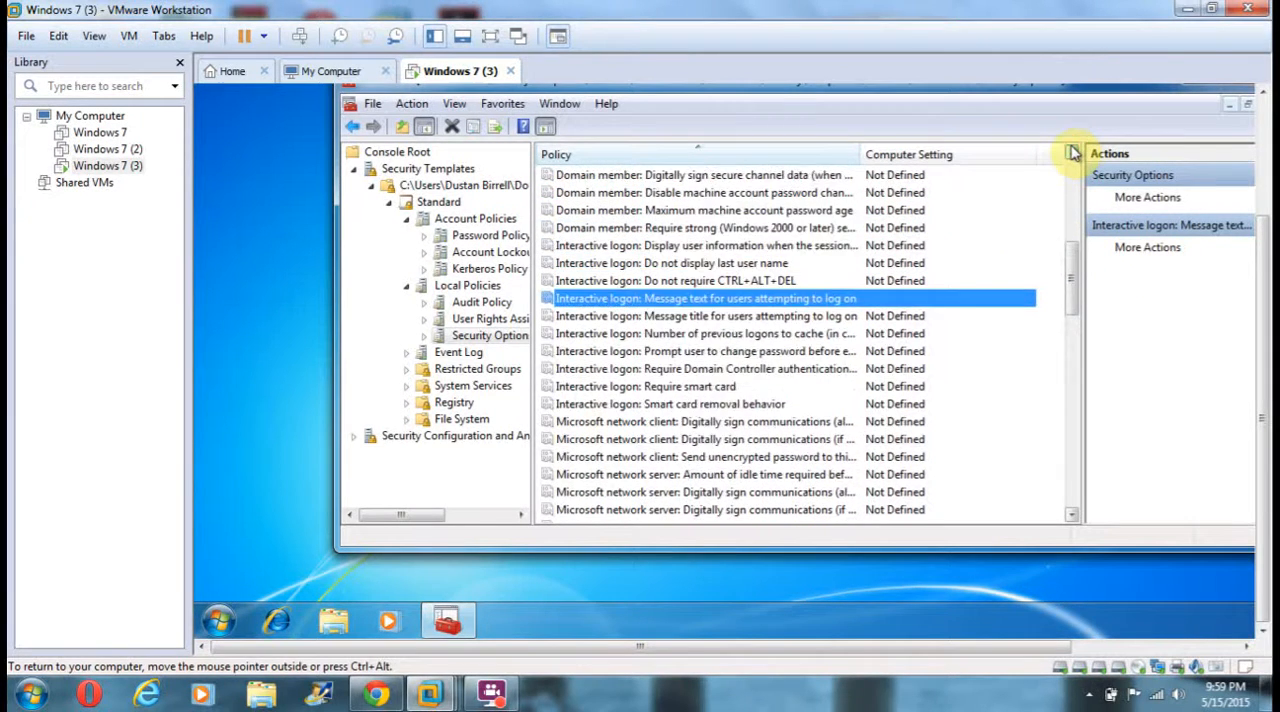
pyautogui.click(1071, 152)
pyautogui.click(1071, 152)
pyautogui.click(1071, 152)
pyautogui.click(1071, 152)
pyautogui.click(1071, 152)
pyautogui.click(1071, 152)
pyautogui.click(1071, 152)
pyautogui.click(1071, 152)
pyautogui.click(1071, 152)
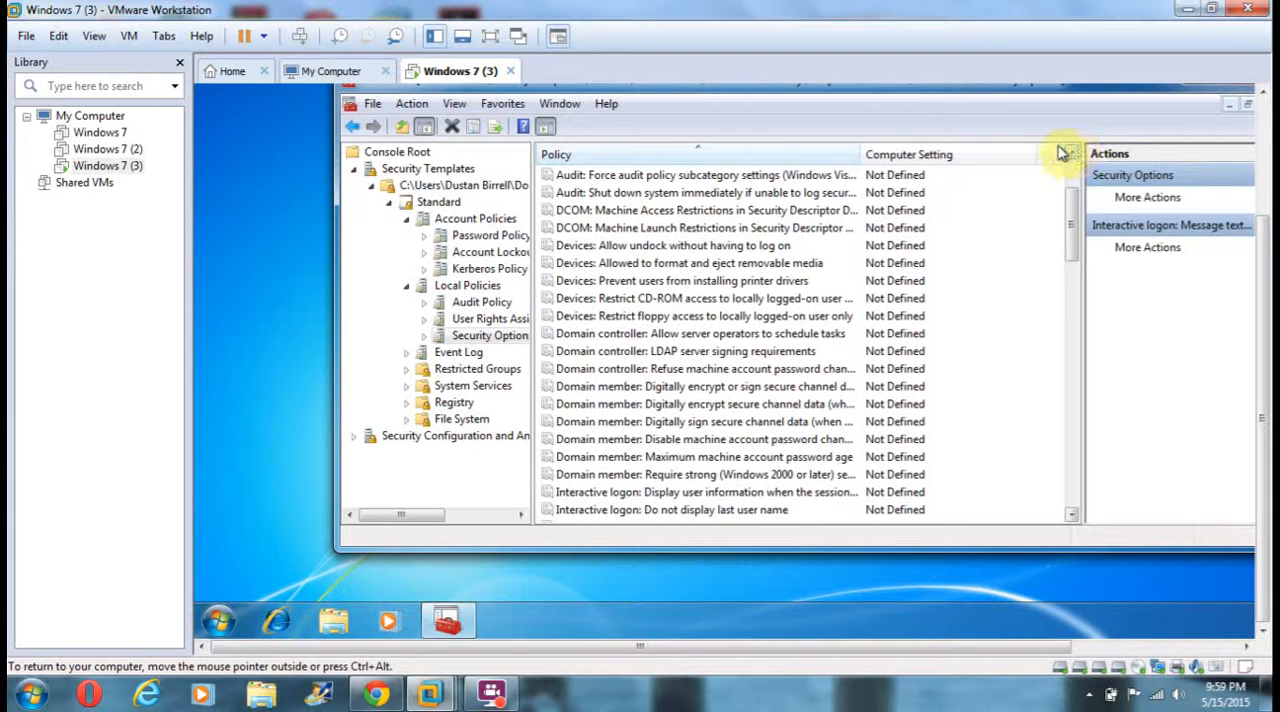
# Collapse the template's Account Policies and save the Standard security template.
pyautogui.click(405, 219)
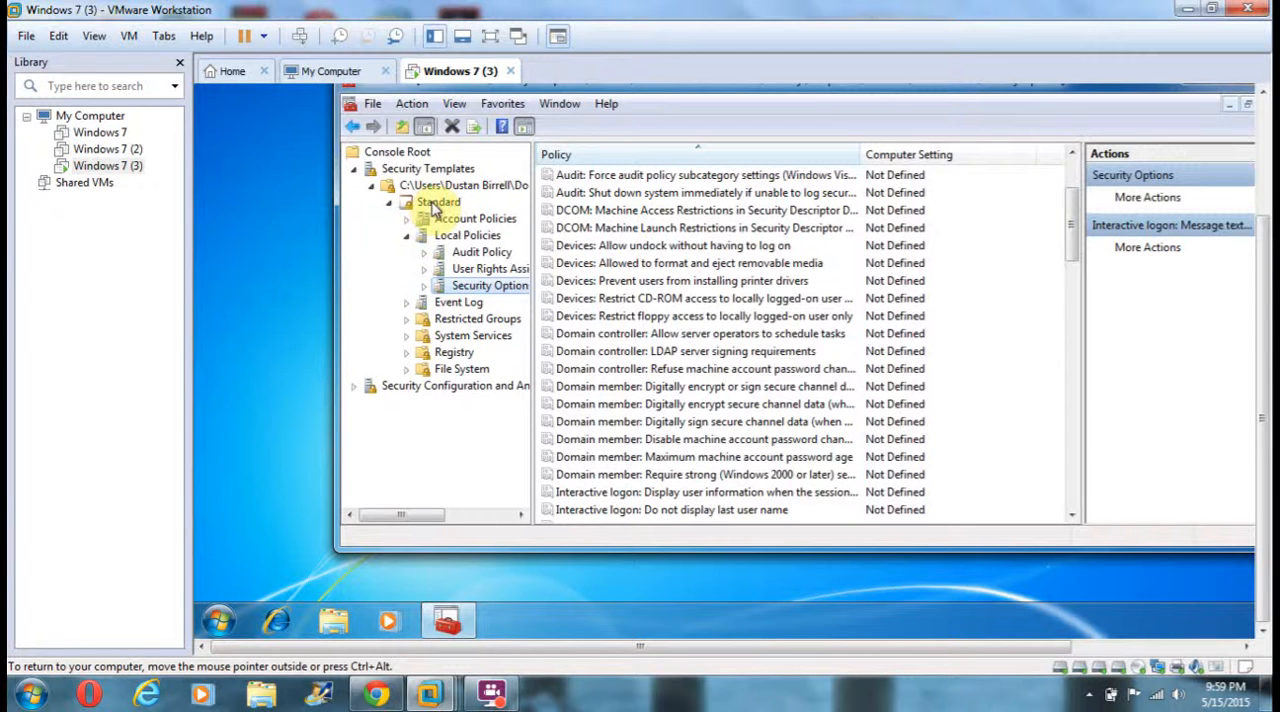
pyautogui.rightClick(434, 206)
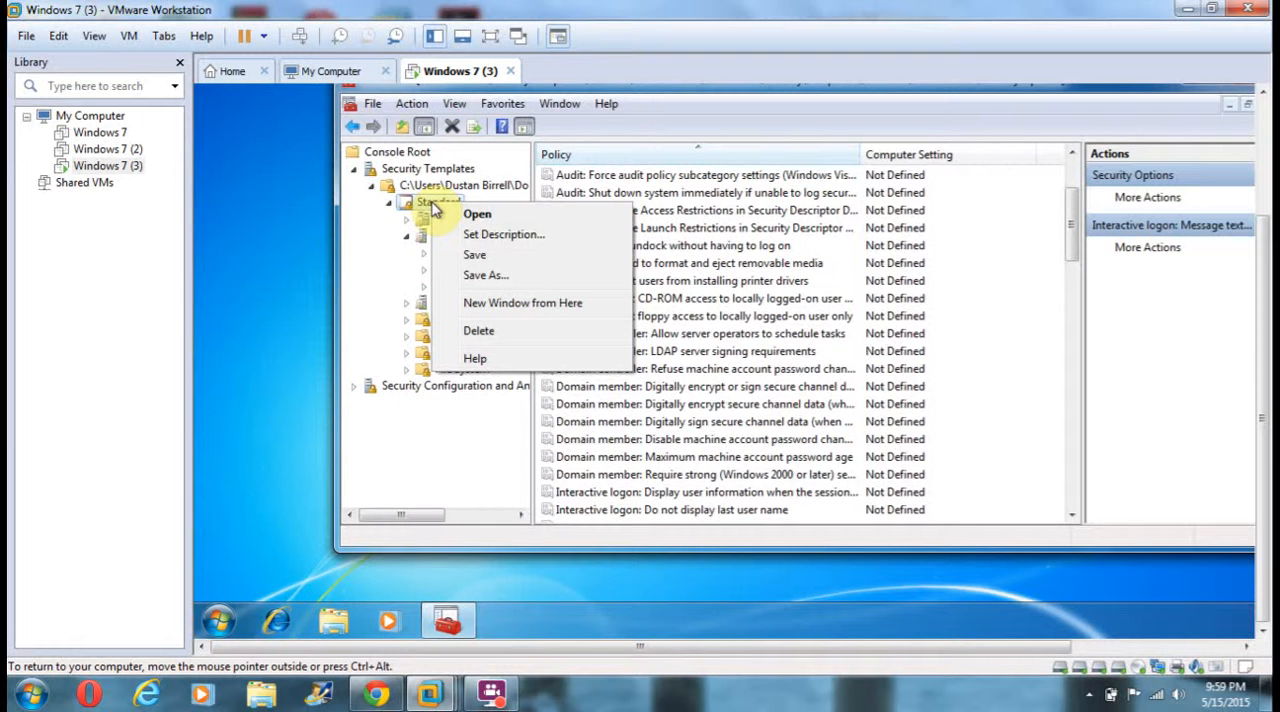
pyautogui.click(477, 256)
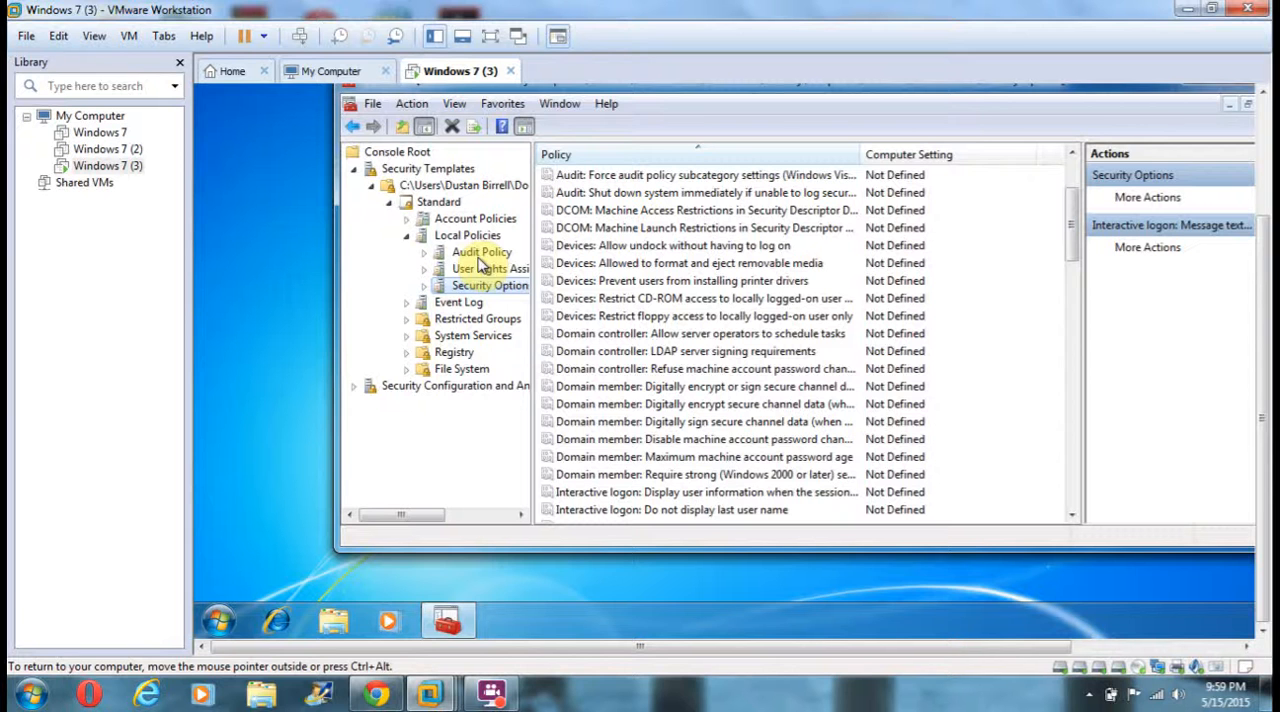
# Create a new security database named analyze for Security Configuration and Analysis in the Templates folder.
pyautogui.click(440, 390)
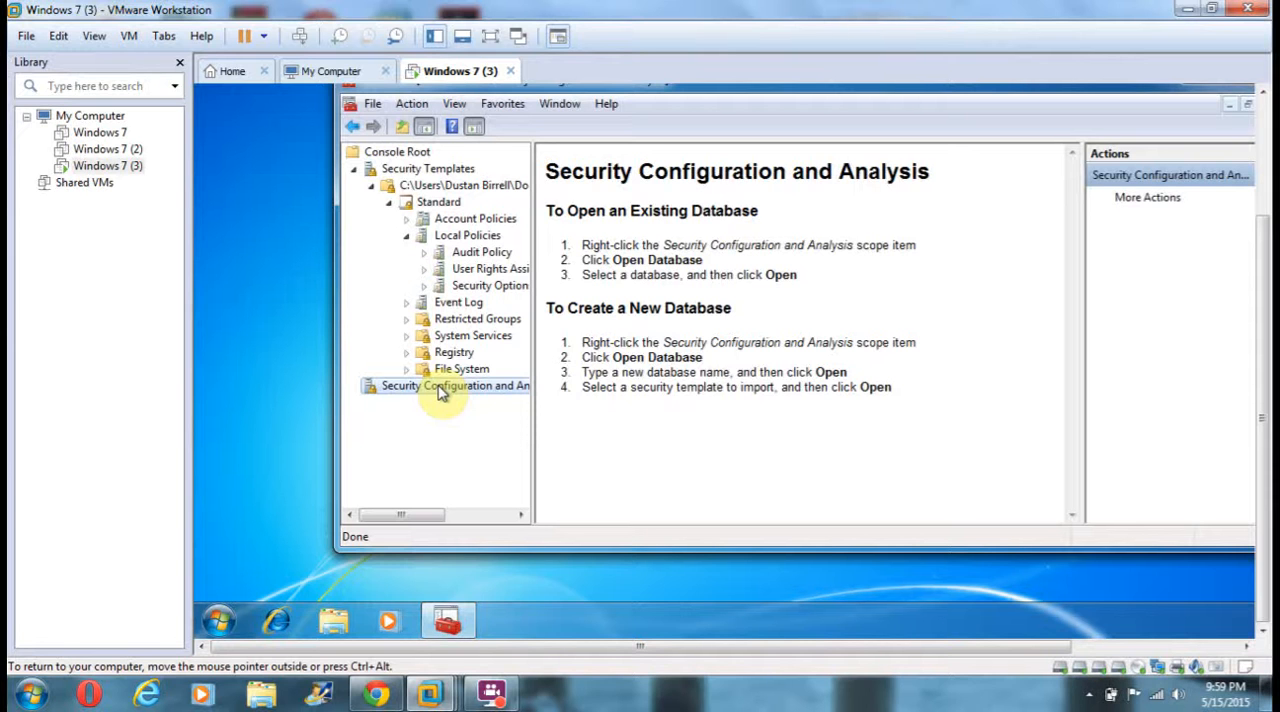
pyautogui.rightClick(440, 392)
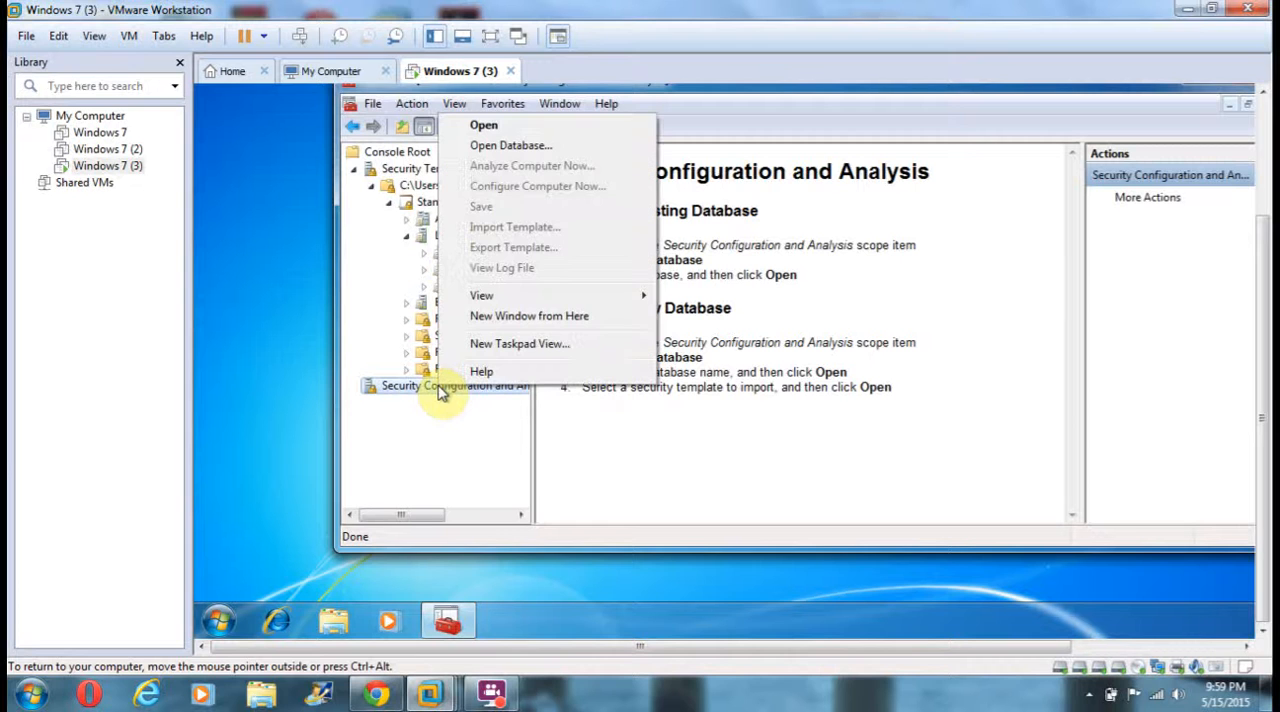
pyautogui.click(510, 146)
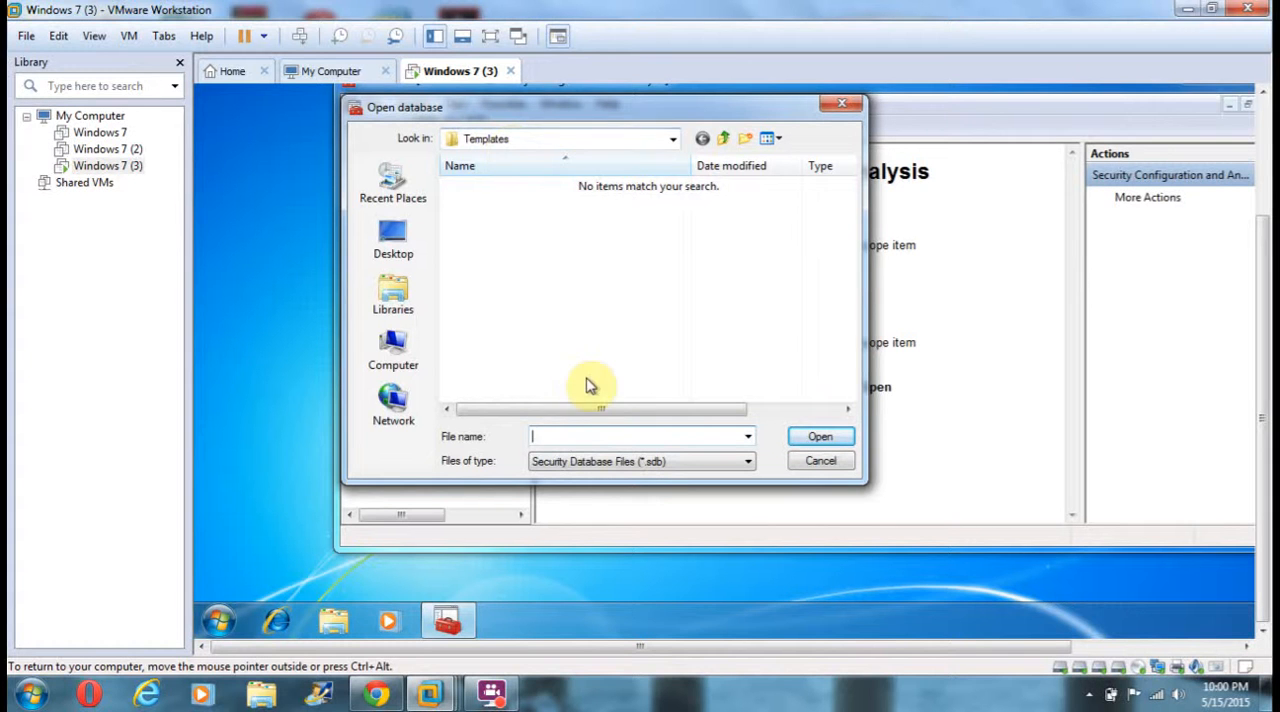
pyautogui.write('a')
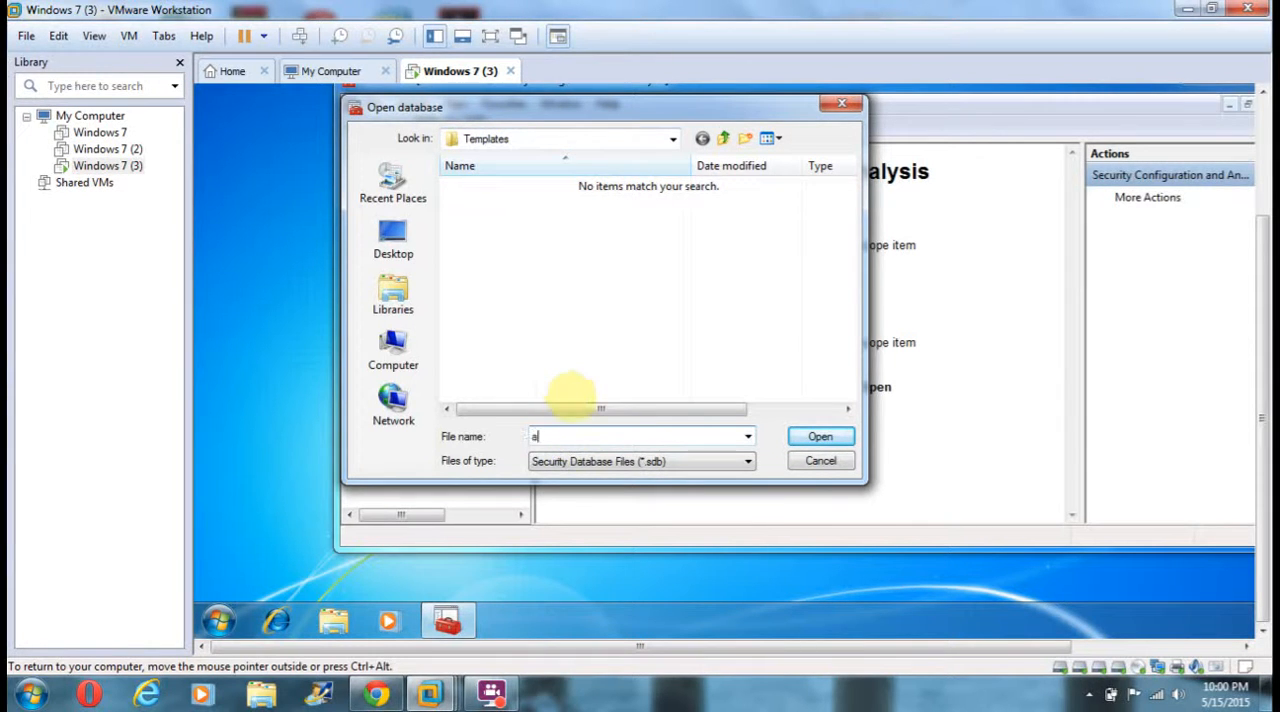
pyautogui.write('nalyze')
pyautogui.click(805, 438)
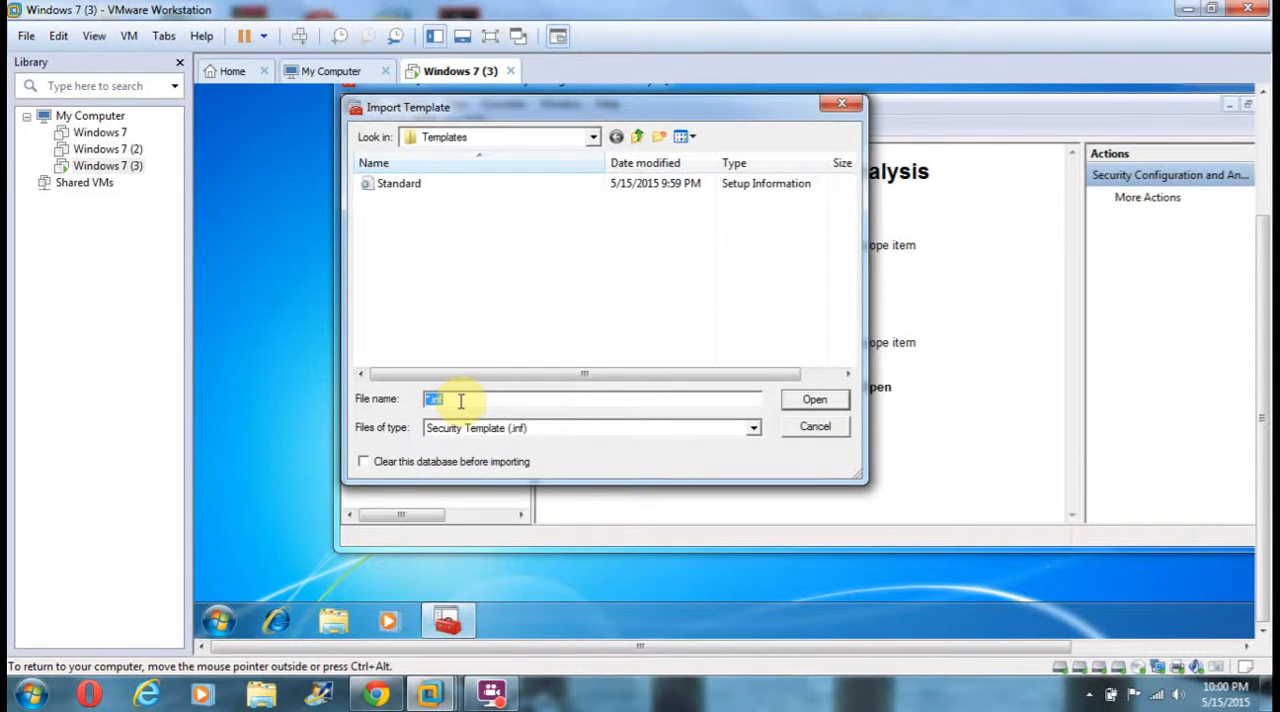
# Import the Standard security template into the new analyze database.
pyautogui.click(808, 405)
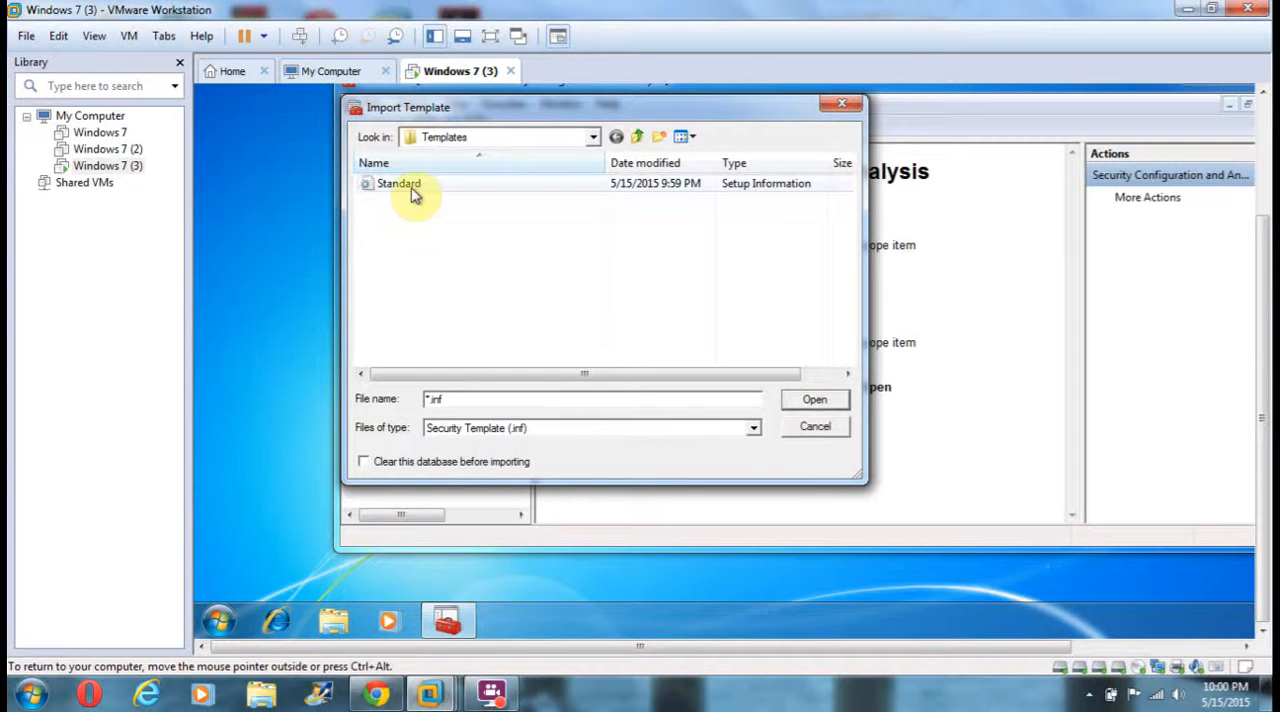
pyautogui.click(429, 399)
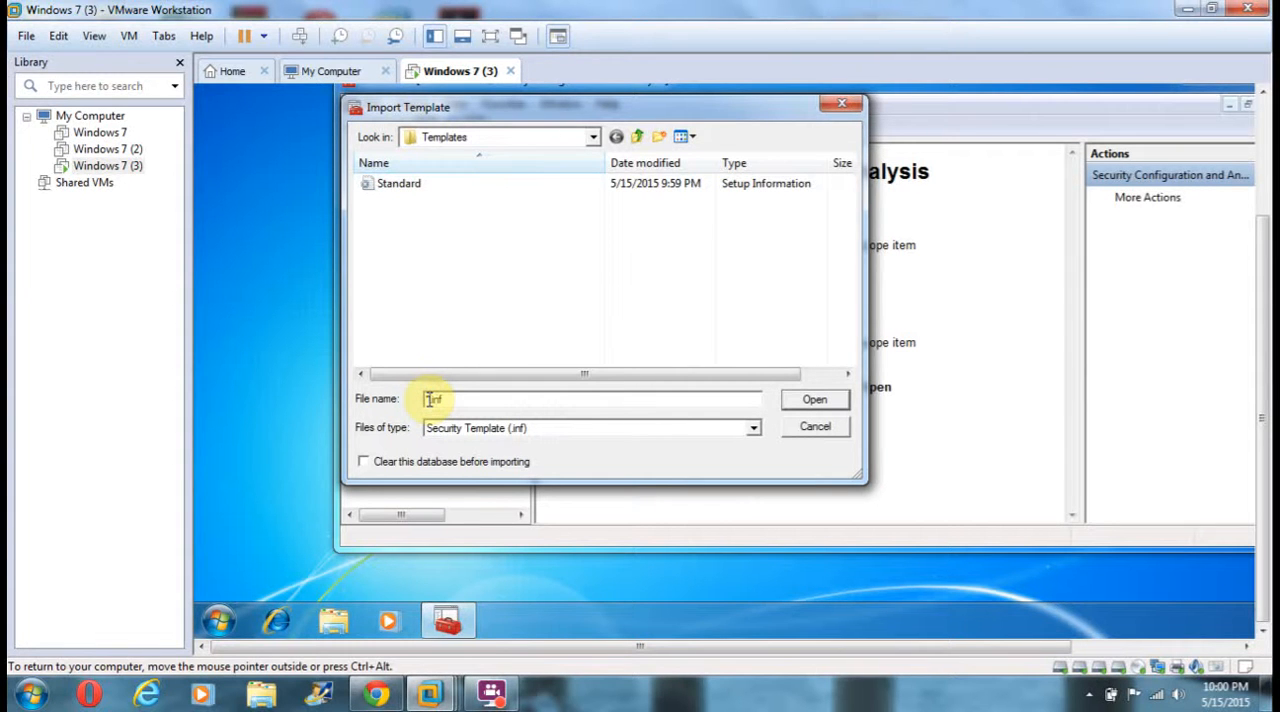
pyautogui.write('Standard')
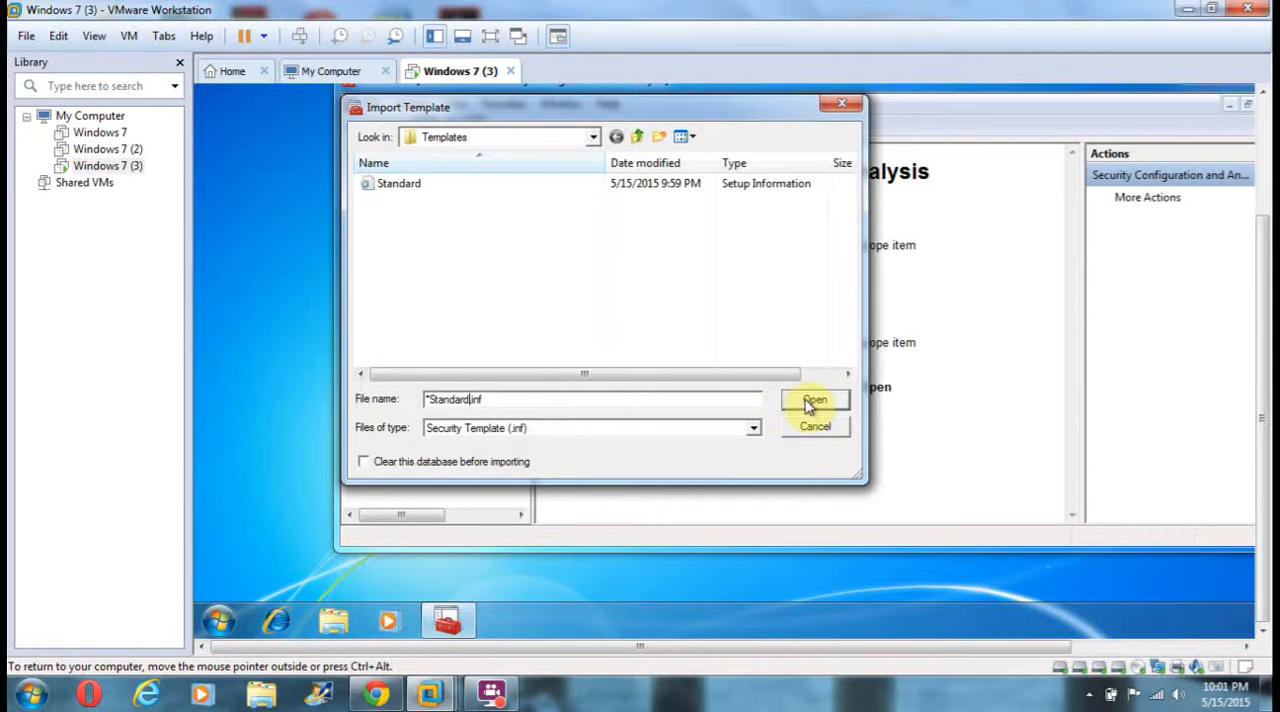
pyautogui.click(598, 395)
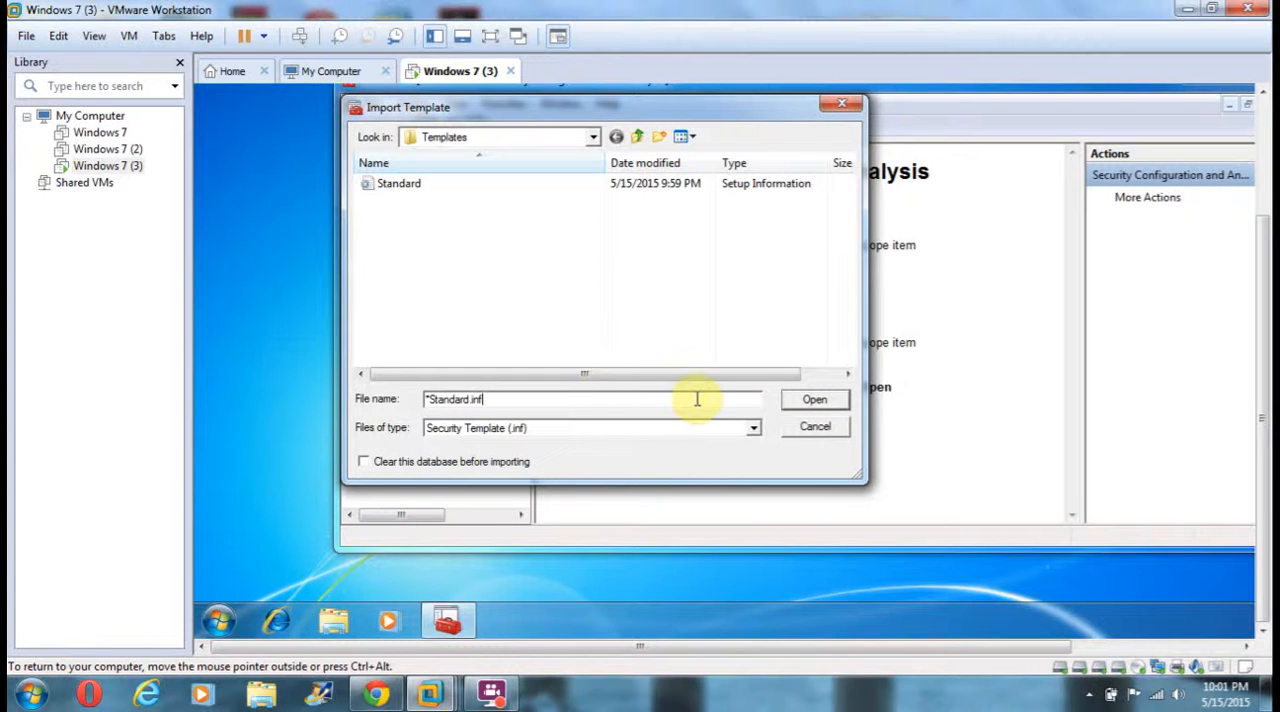
pyautogui.click(428, 399)
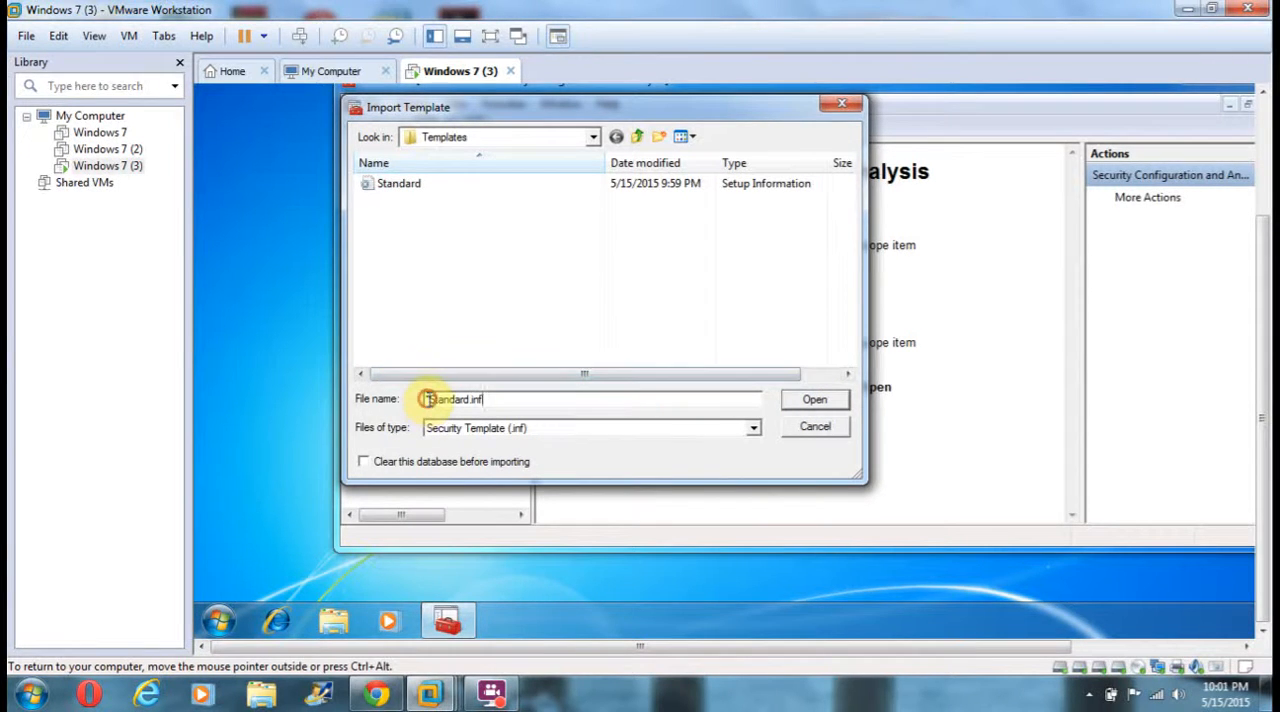
pyautogui.press('Delete')
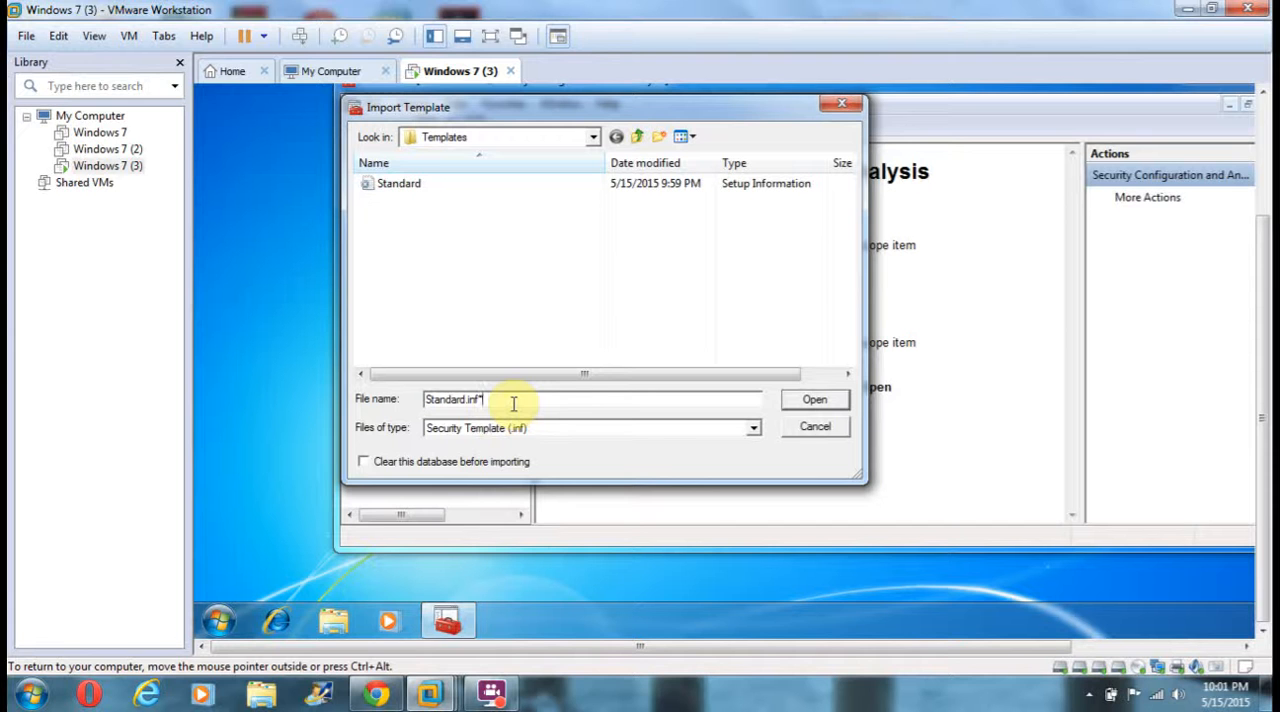
pyautogui.click(808, 406)
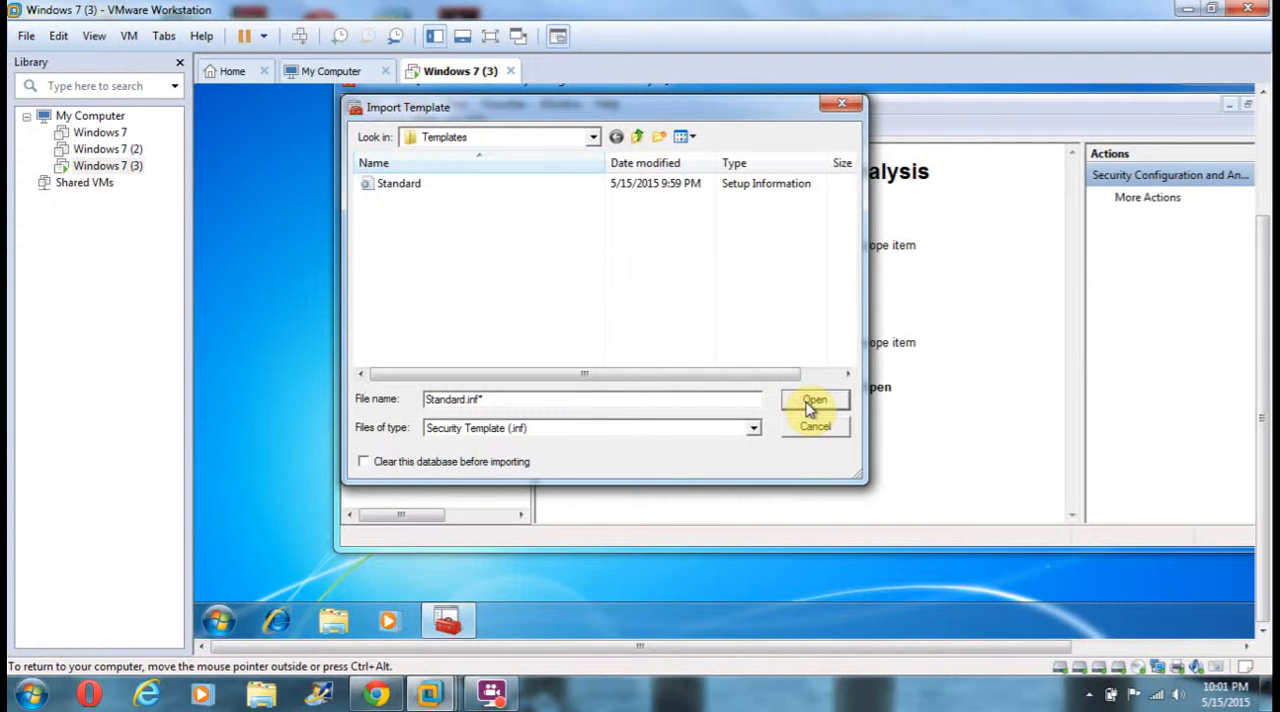
pyautogui.doubleClick(418, 185)
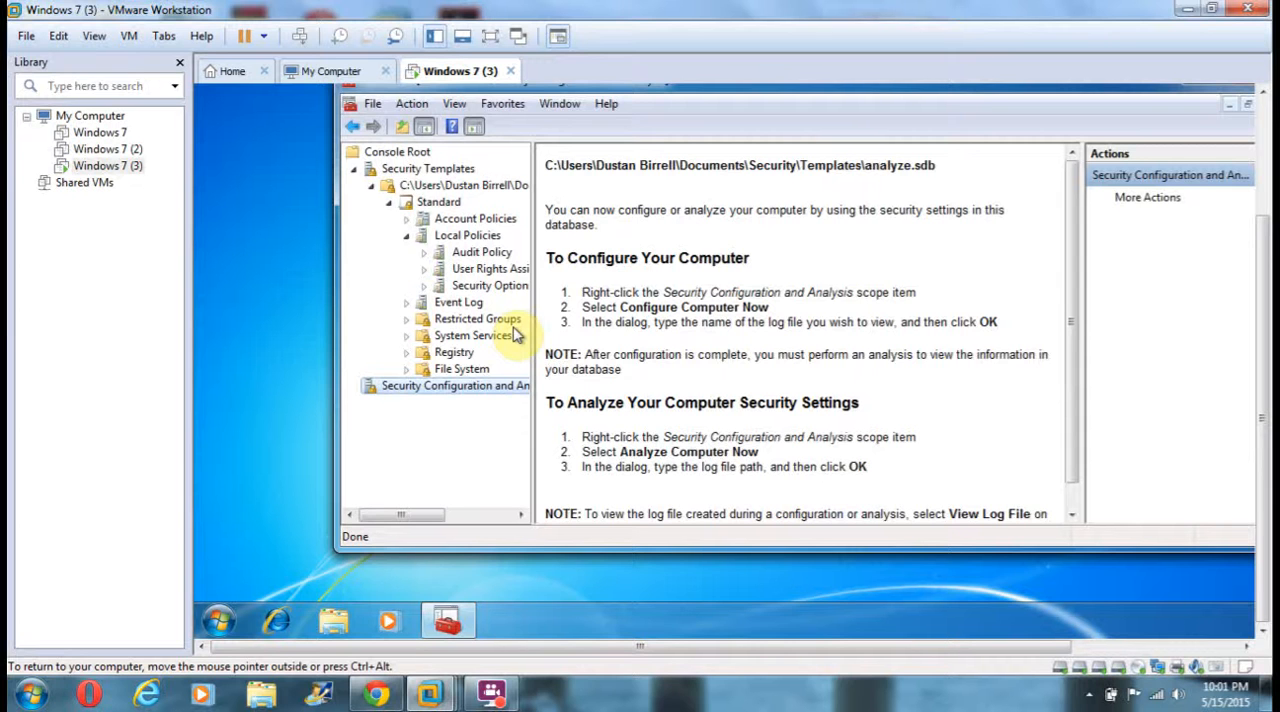
# Analyze the computer against the database, keeping the default analyze.log error log path.
pyautogui.rightClick(476, 392)
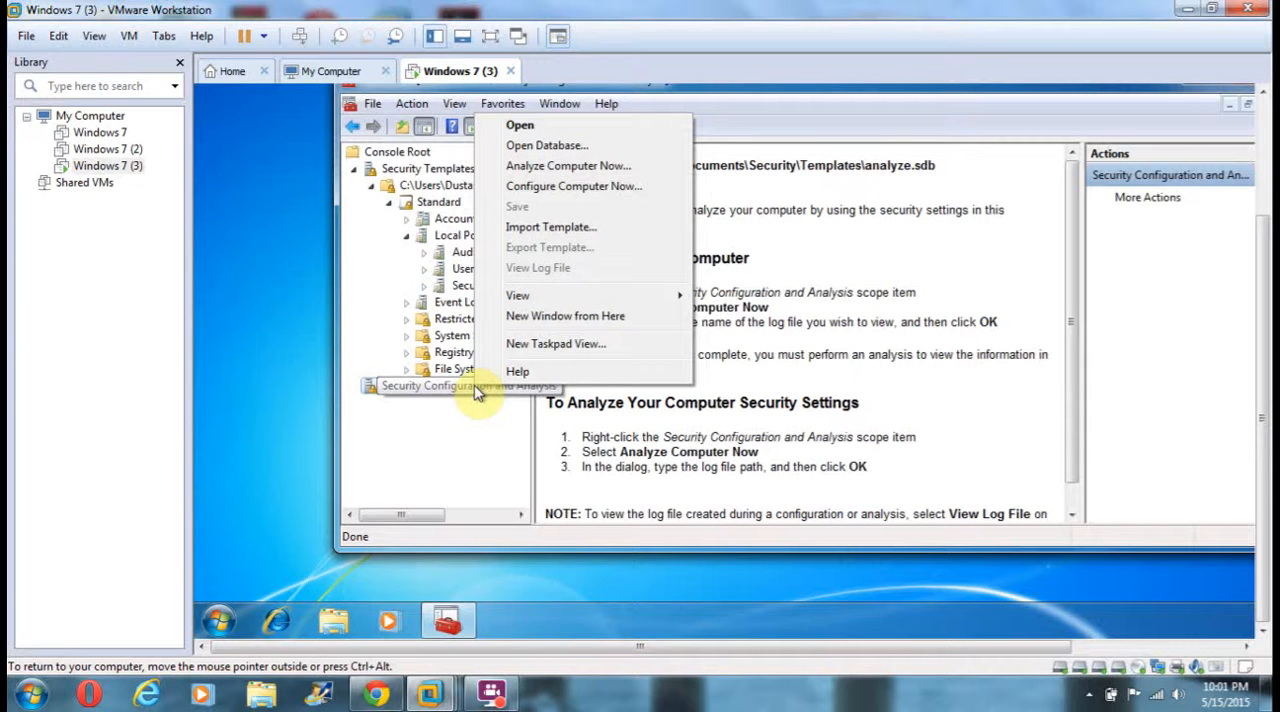
pyautogui.click(564, 167)
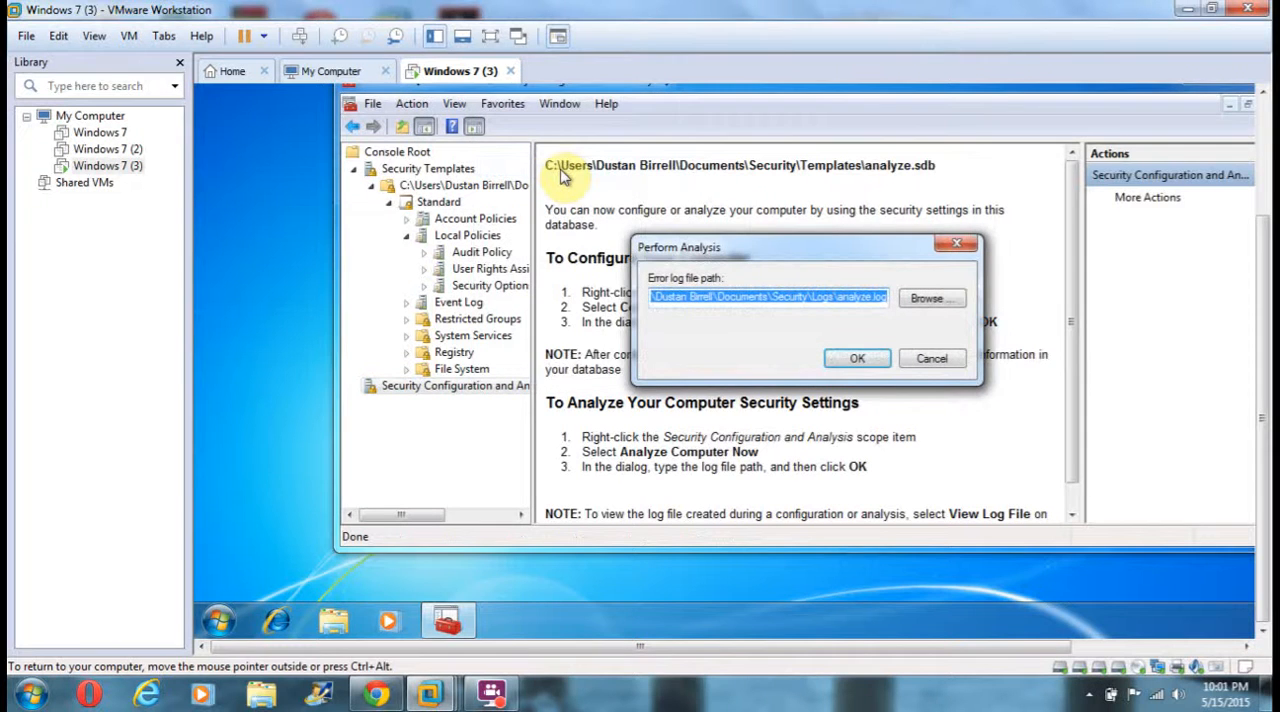
pyautogui.click(845, 358)
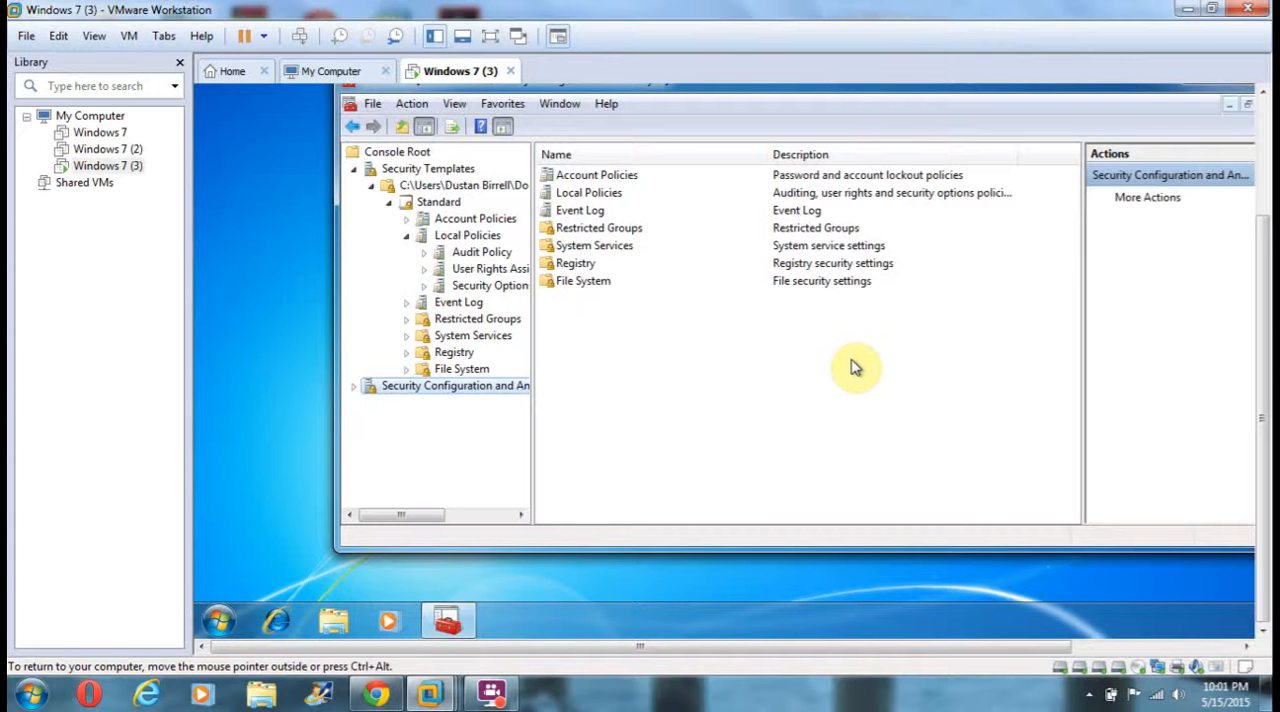
# Review the Password Policy analysis results under Account Policies in Security Configuration and Analysis, comparing the database settings with the computer settings.
pyautogui.click(353, 387)
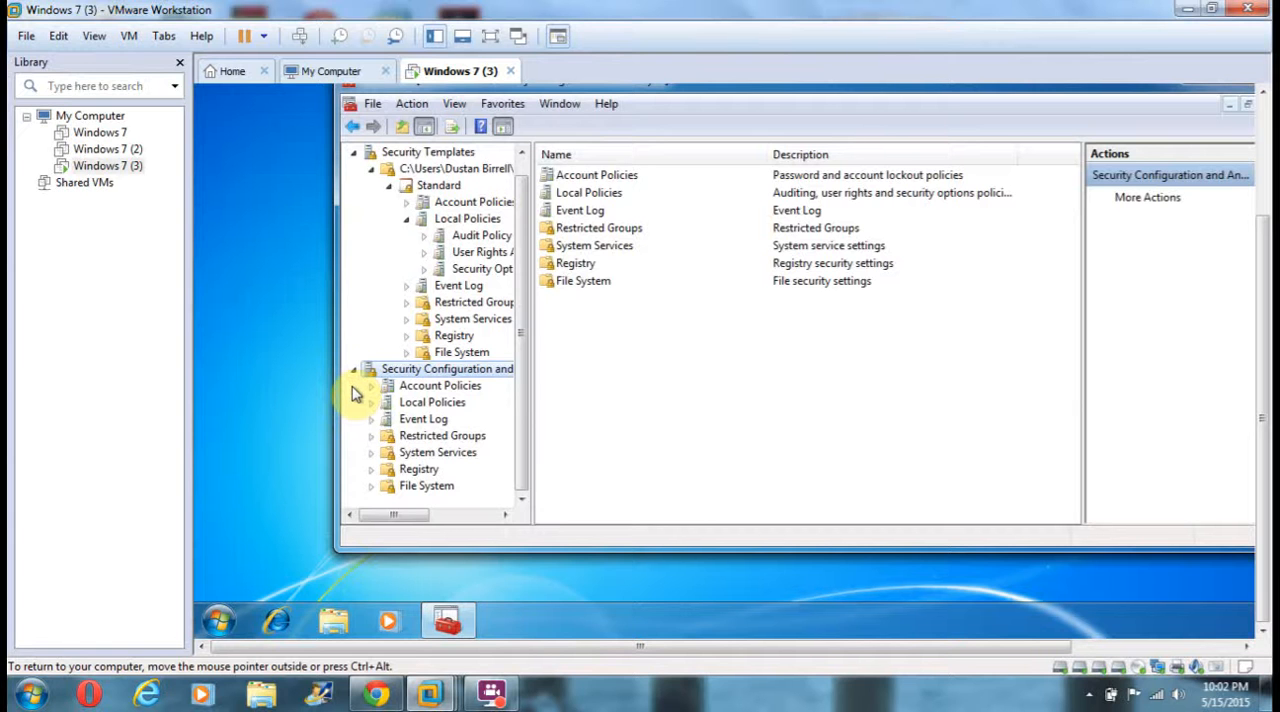
pyautogui.click(372, 387)
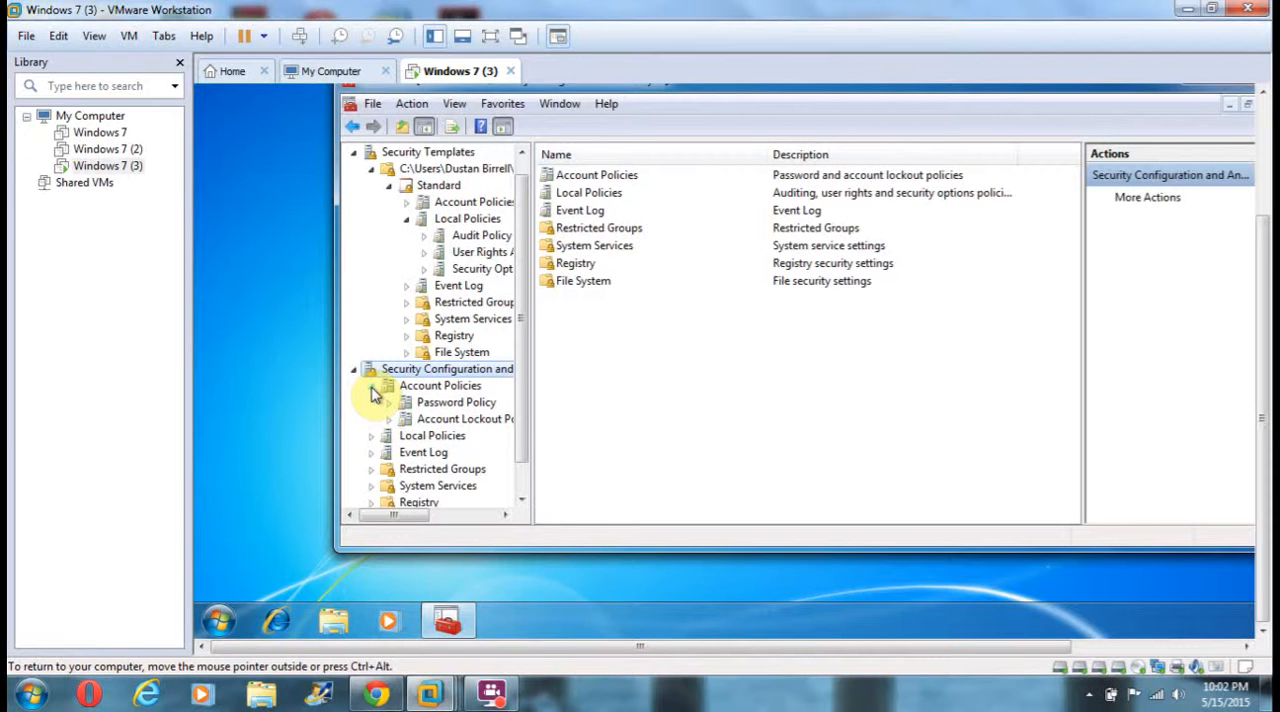
pyautogui.click(430, 404)
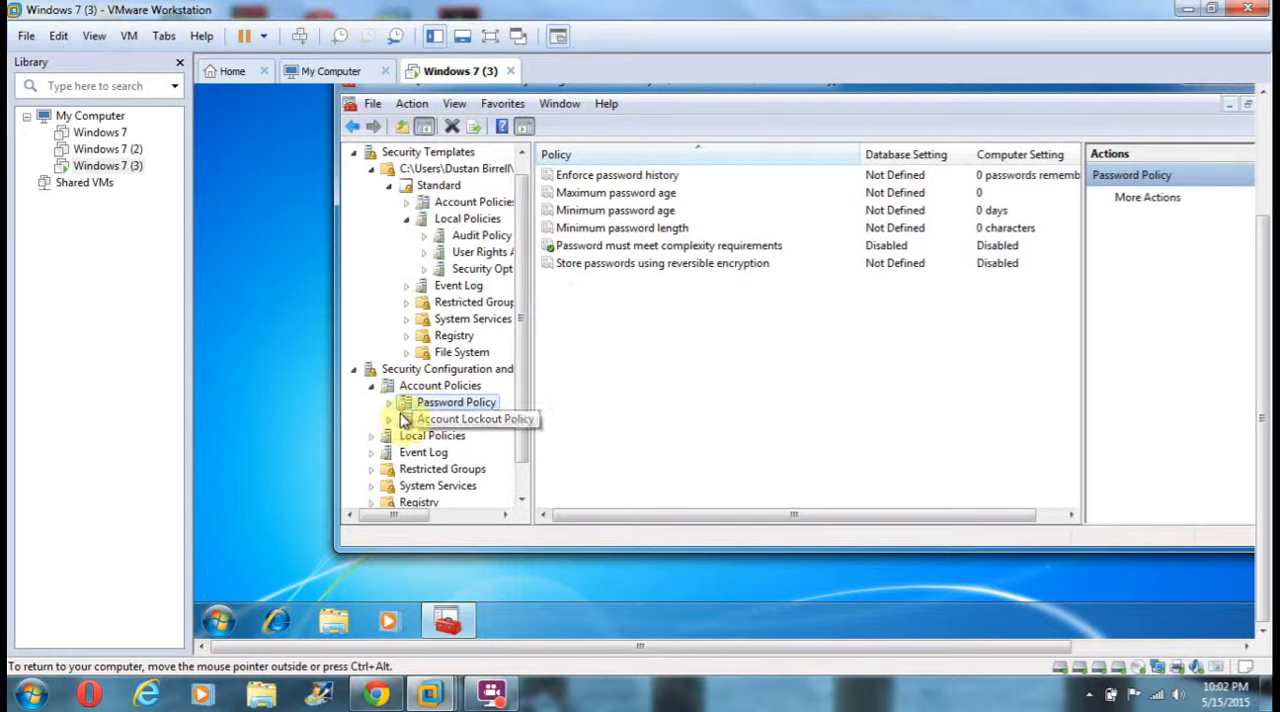
# Examine the Security Options analysis results under Local Policies, down to the interactive logon message text policy.
pyautogui.click(371, 436)
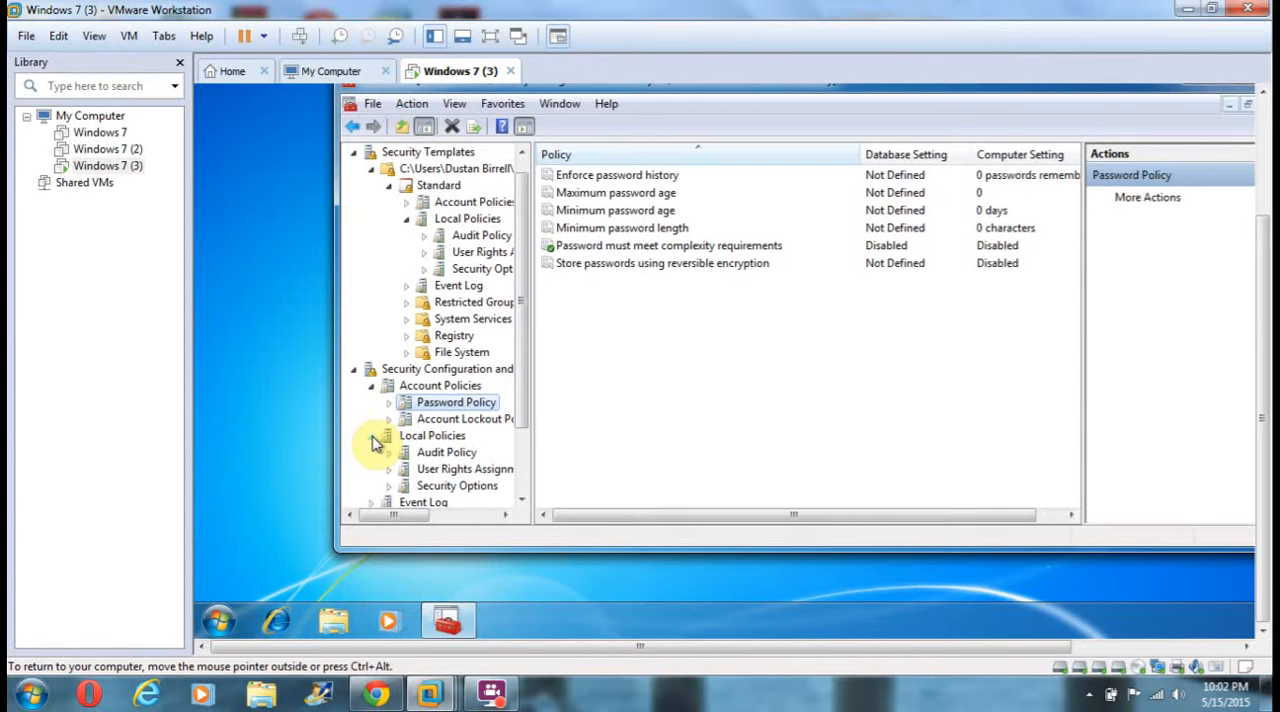
pyautogui.click(444, 487)
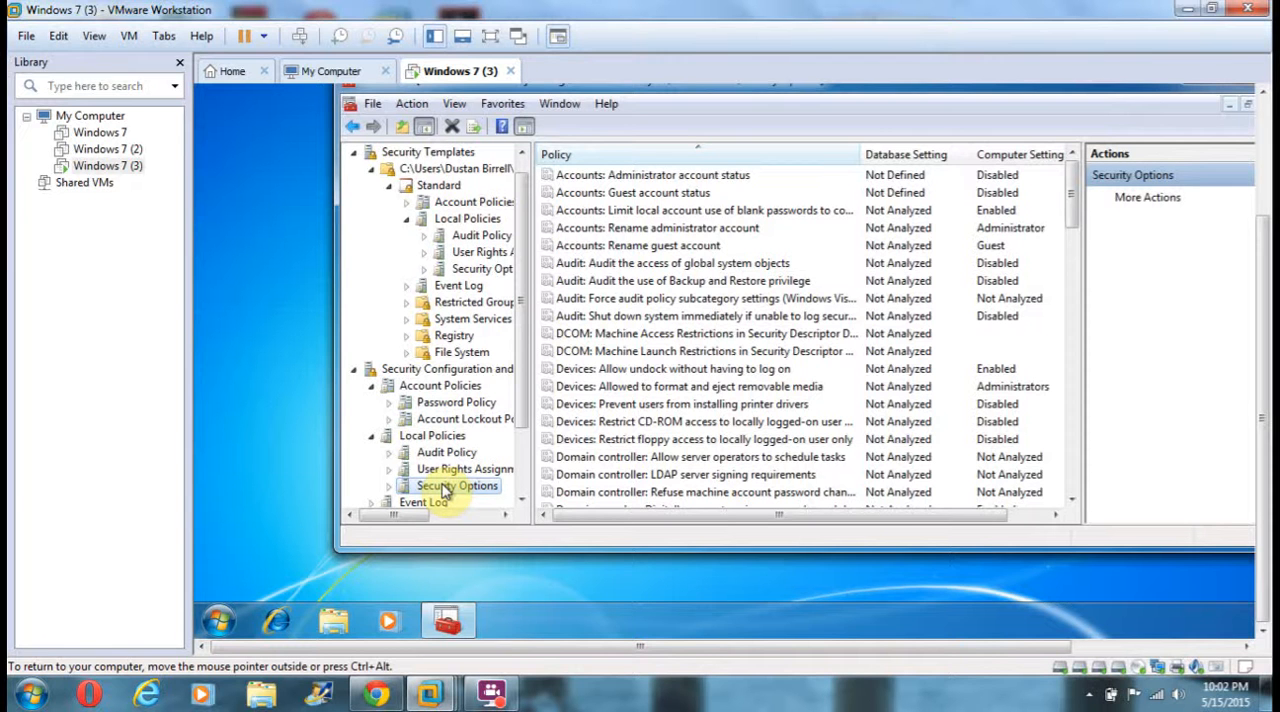
pyautogui.click(1072, 498)
pyautogui.click(1072, 498)
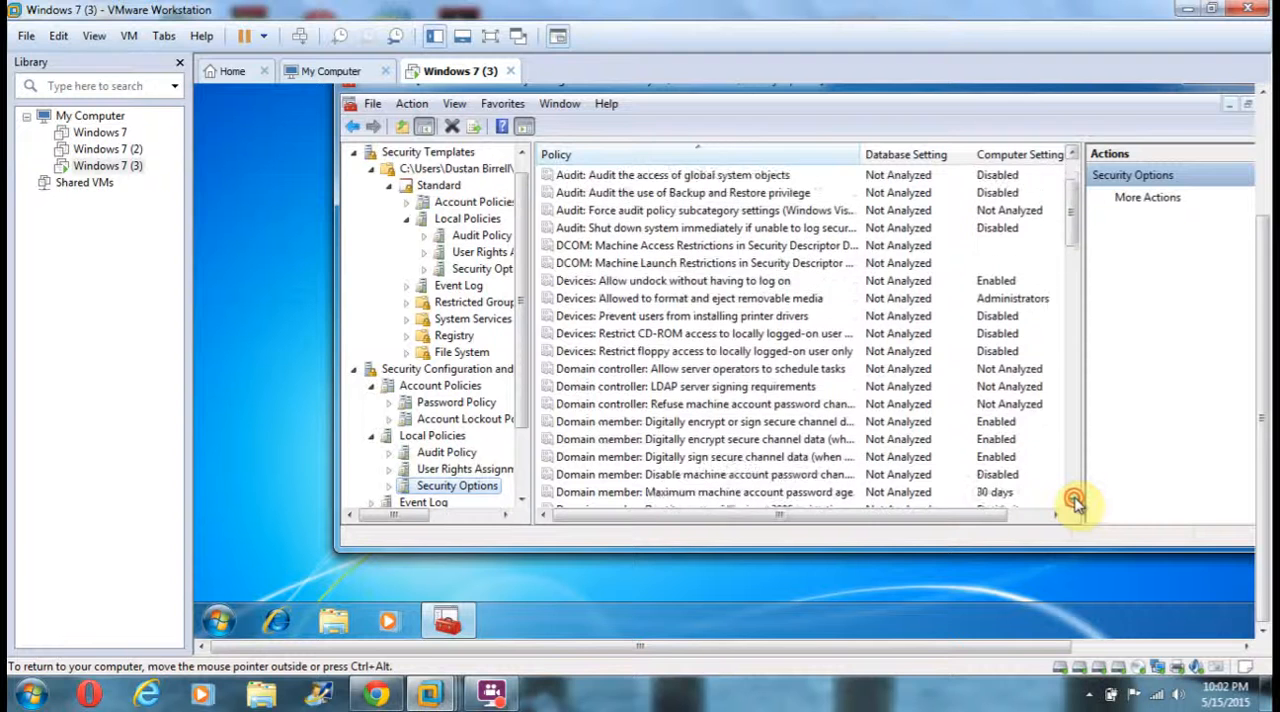
pyautogui.click(1072, 498)
pyautogui.click(1072, 498)
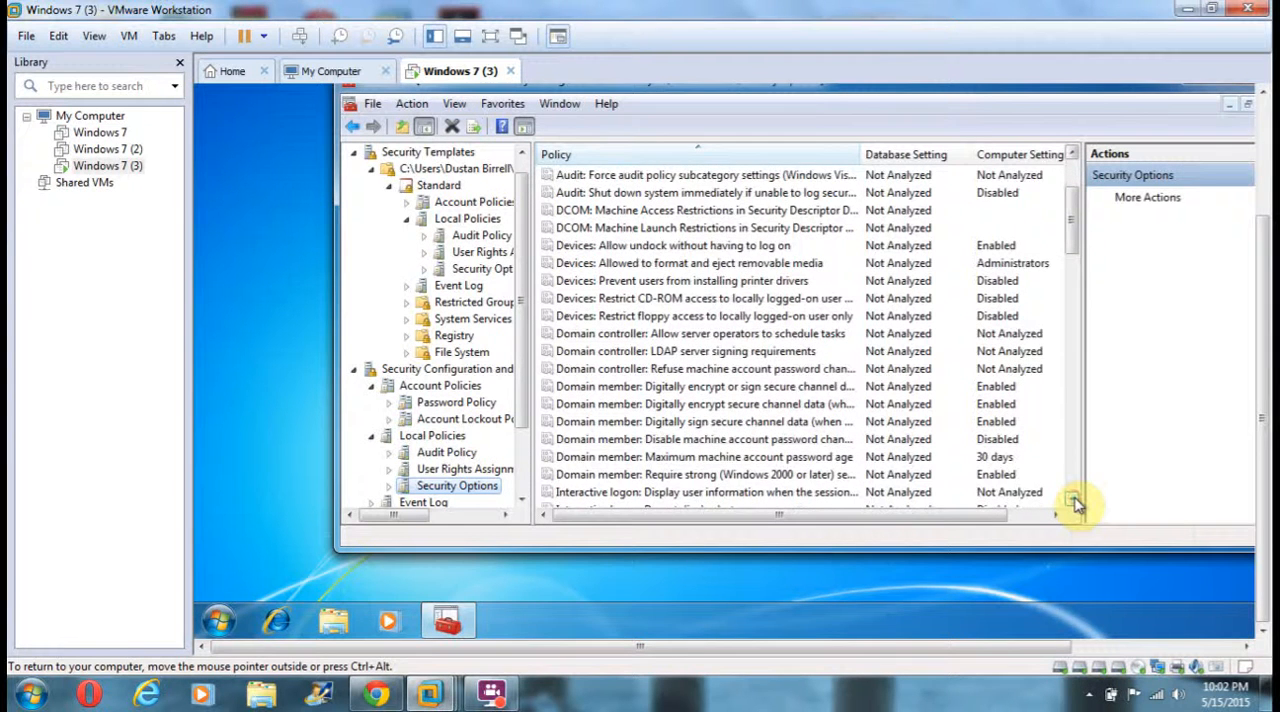
pyautogui.click(1072, 498)
pyautogui.click(1072, 498)
pyautogui.click(1072, 498)
pyautogui.click(1072, 498)
pyautogui.click(1072, 498)
pyautogui.click(1072, 498)
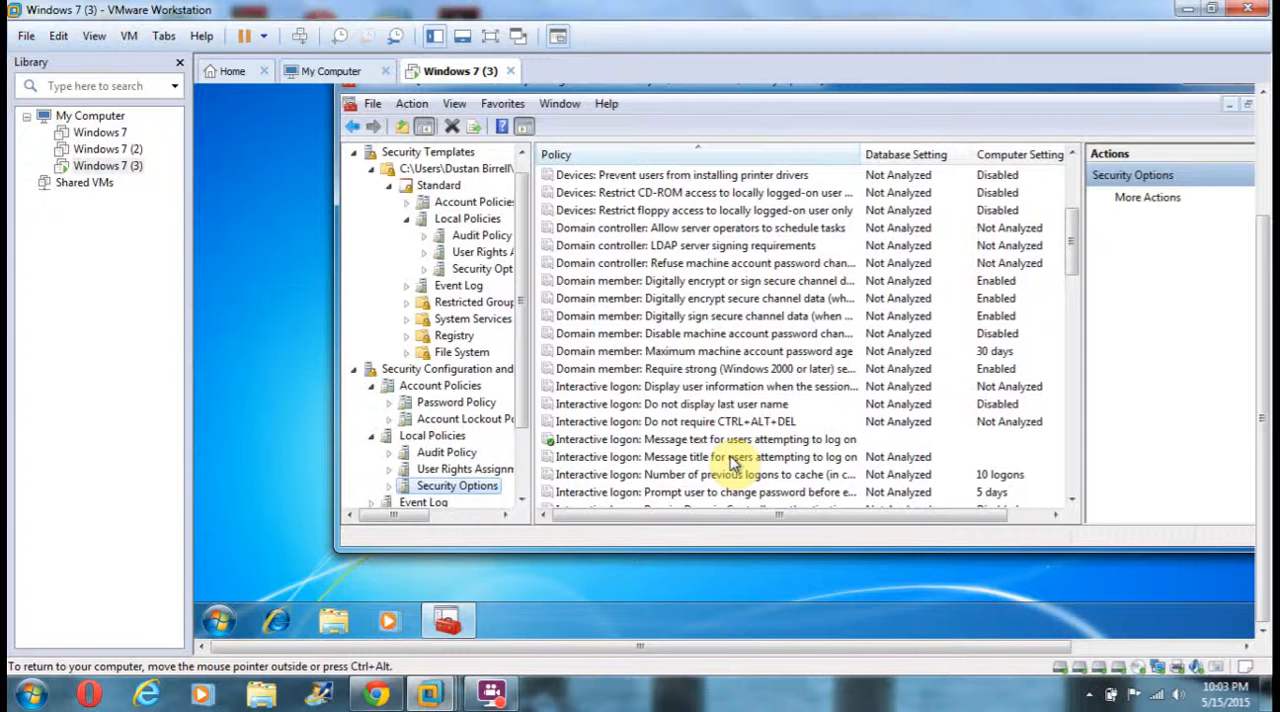
# Configure the computer with the settings of the analyze database, keeping the default analyze.log error log path.
pyautogui.rightClick(450, 372)
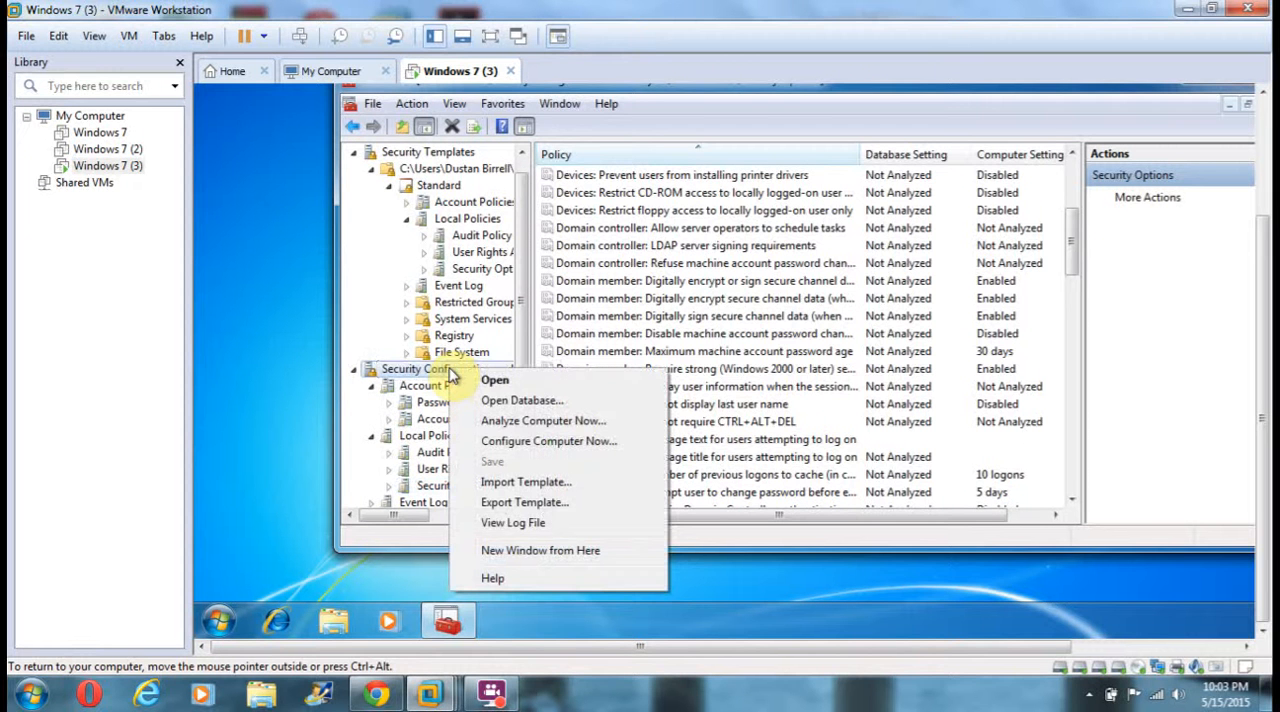
pyautogui.click(533, 441)
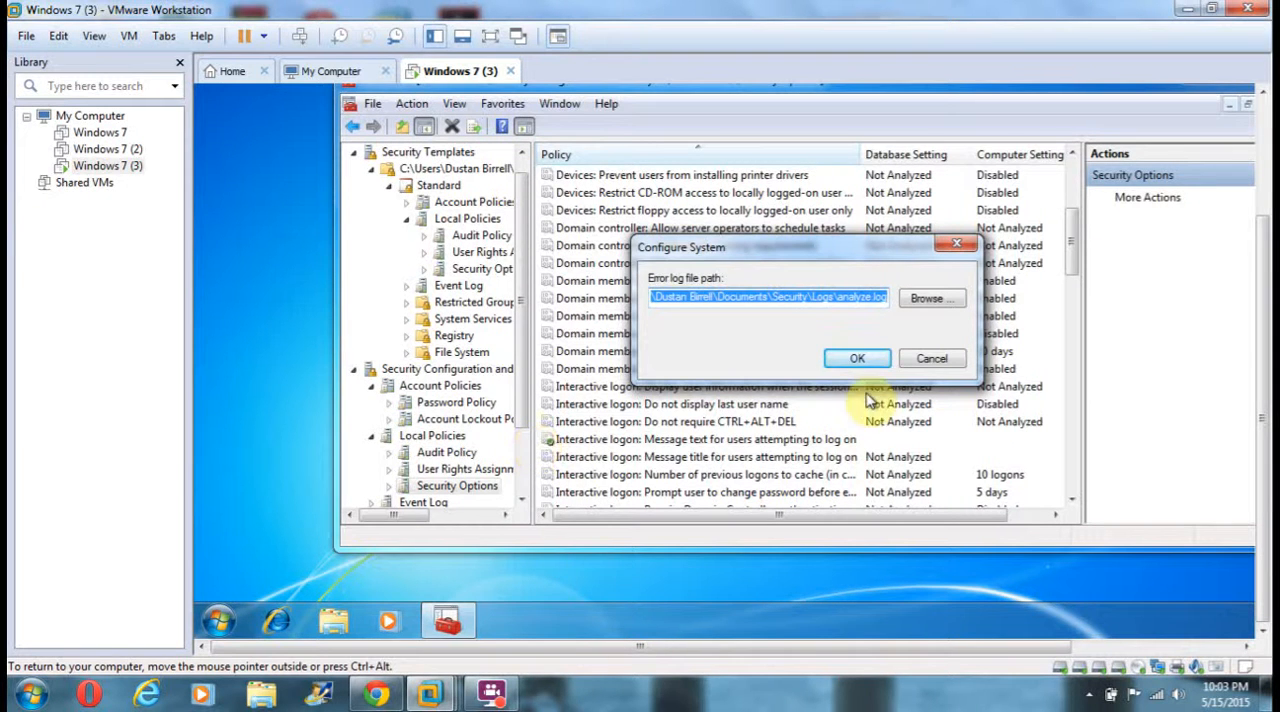
pyautogui.click(845, 362)
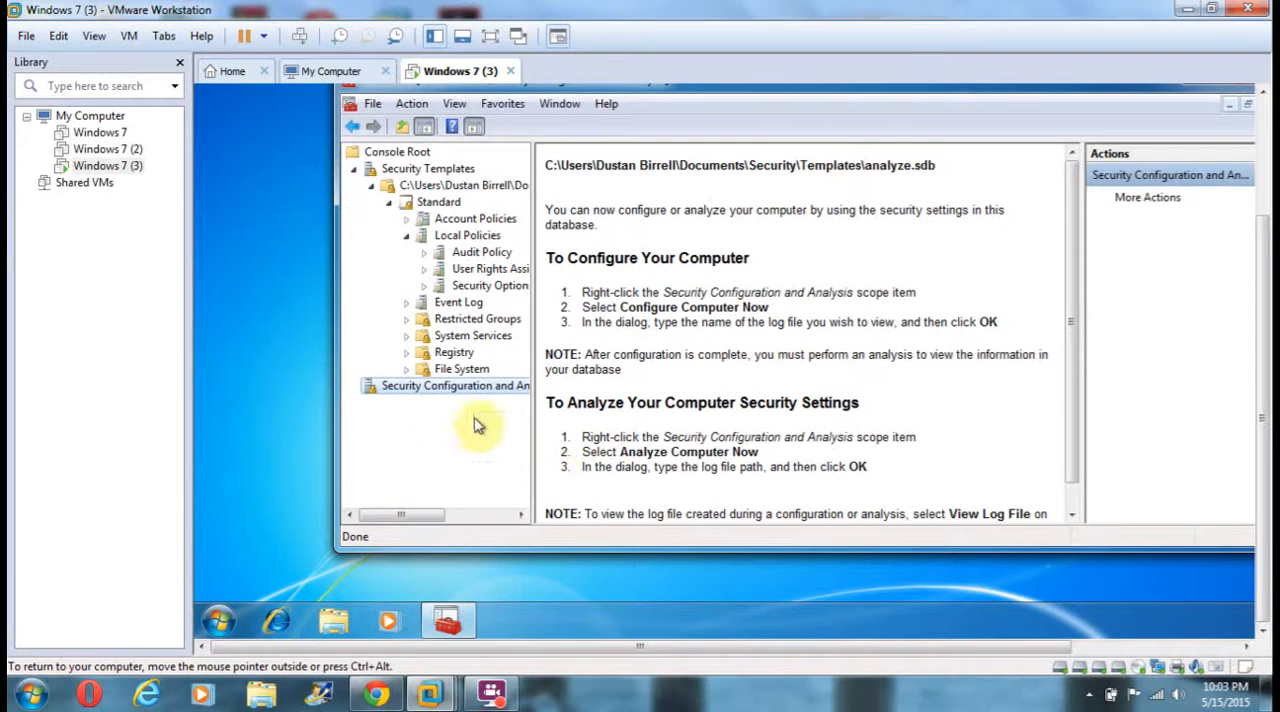
# Analyze the computer again with the default analyze.log path and show the Password Policy results under Account Policies.
pyautogui.rightClick(449, 390)
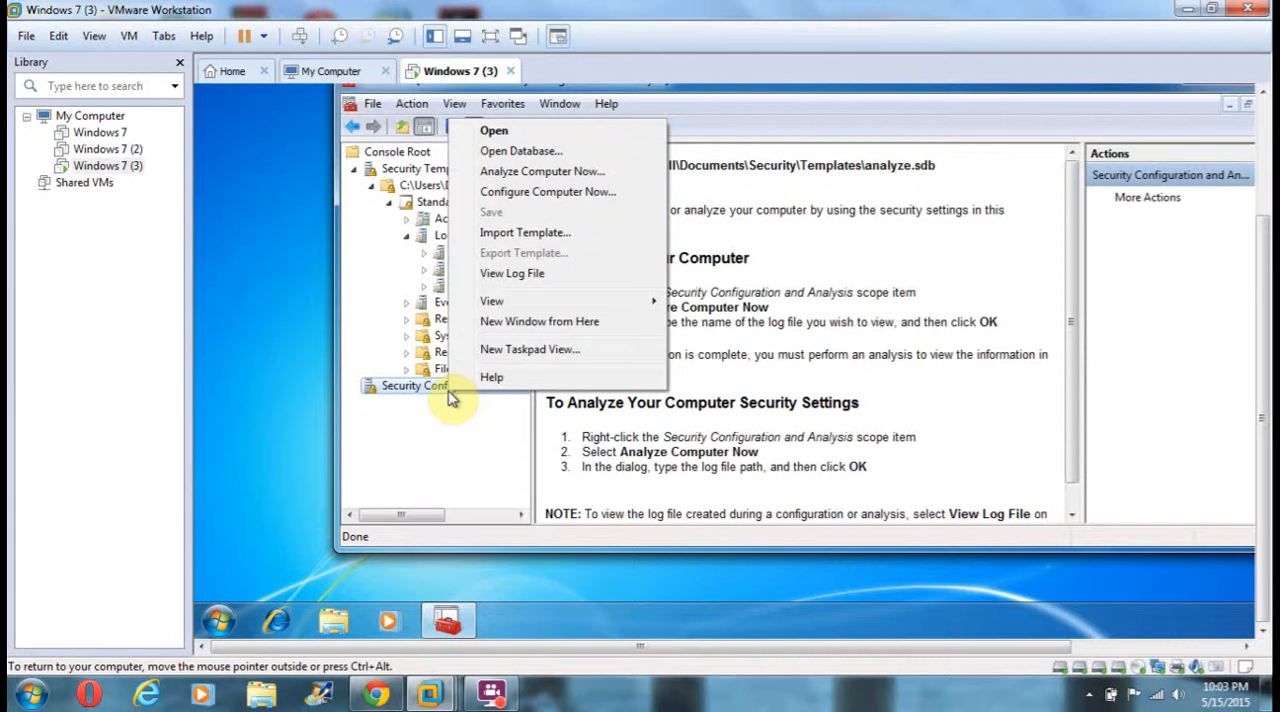
pyautogui.click(507, 174)
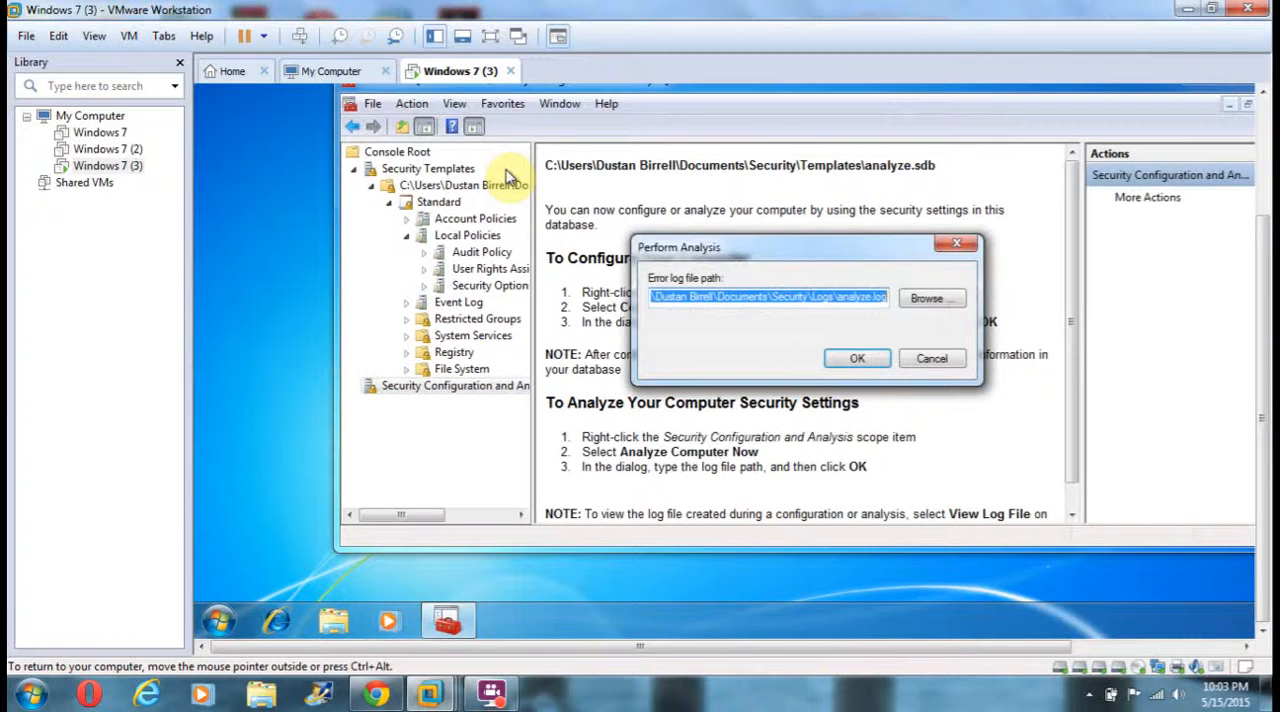
pyautogui.click(850, 360)
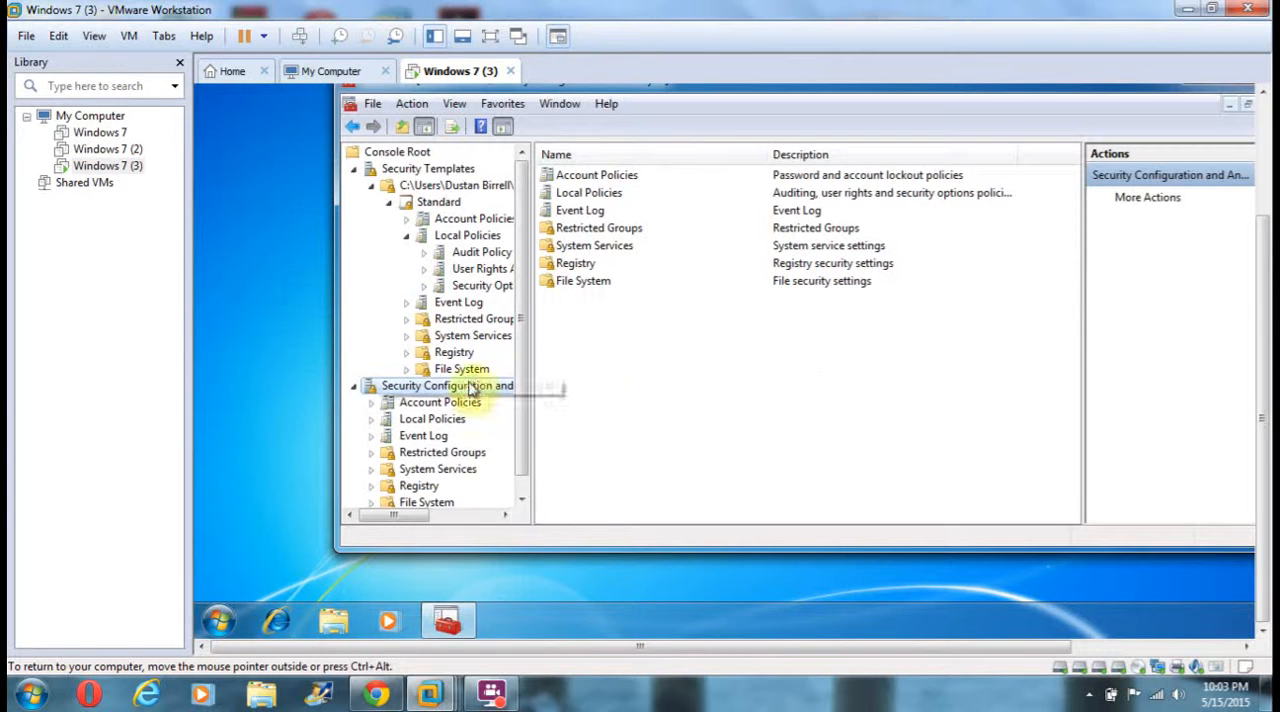
pyautogui.click(371, 403)
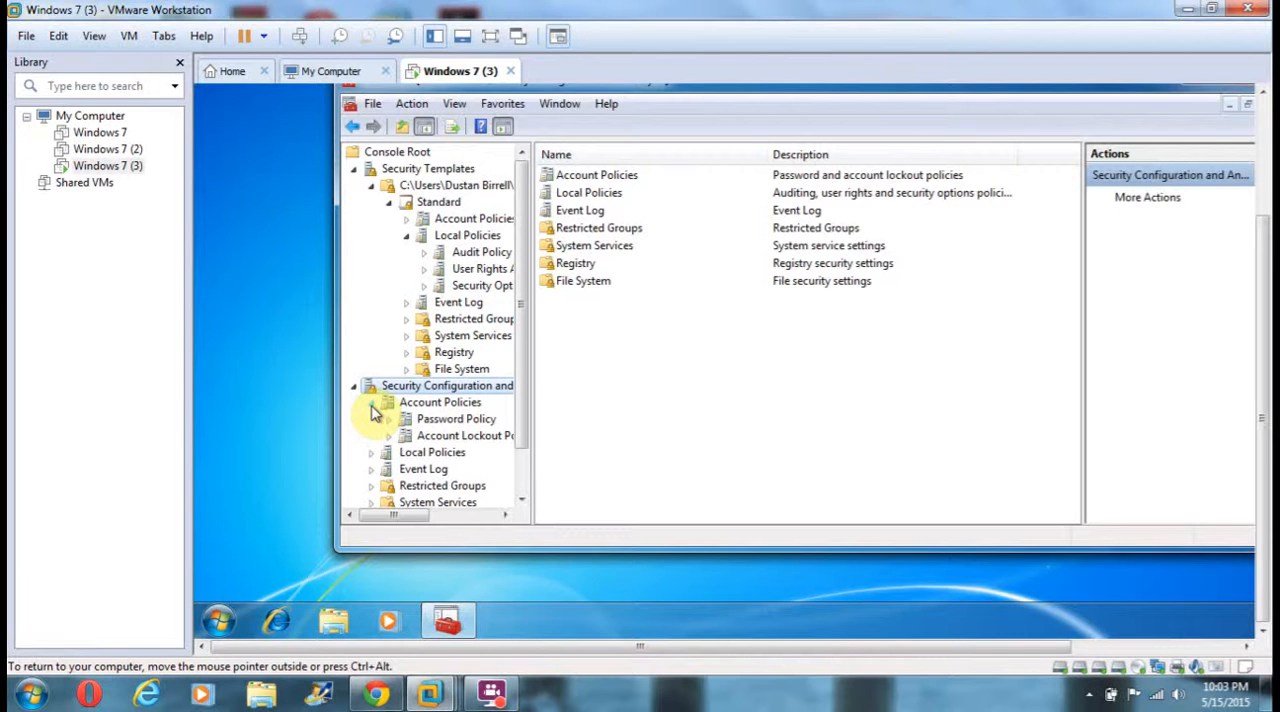
pyautogui.click(440, 421)
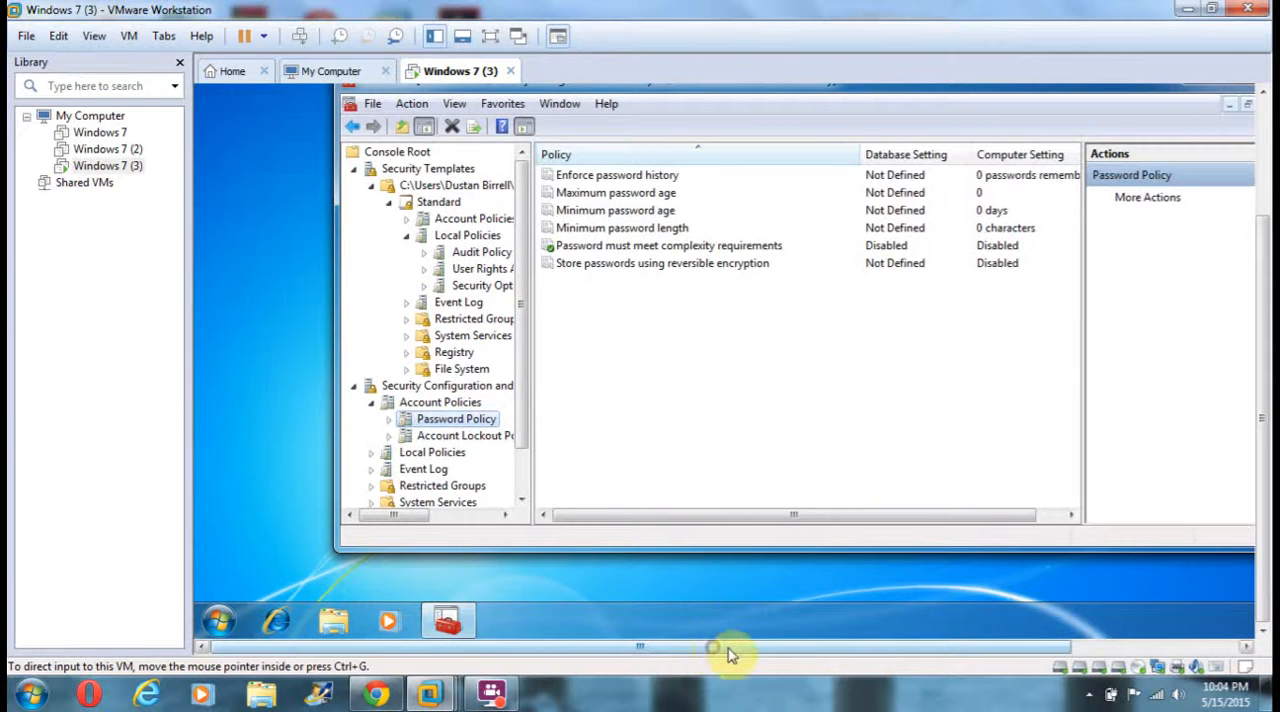
# Close the management console without saving the settings to Console1.
pyautogui.moveTo(723, 647); pyautogui.dragTo(883, 640)
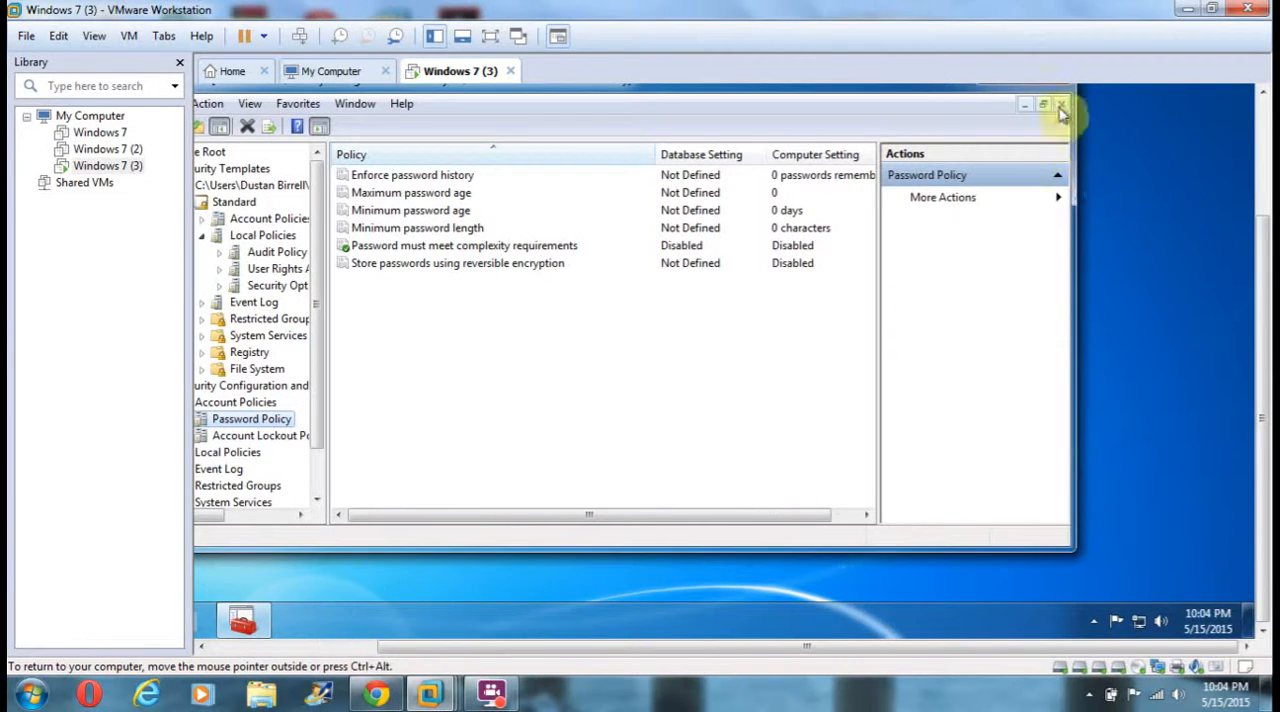
pyautogui.moveTo(1251, 457); pyautogui.dragTo(1248, 337)
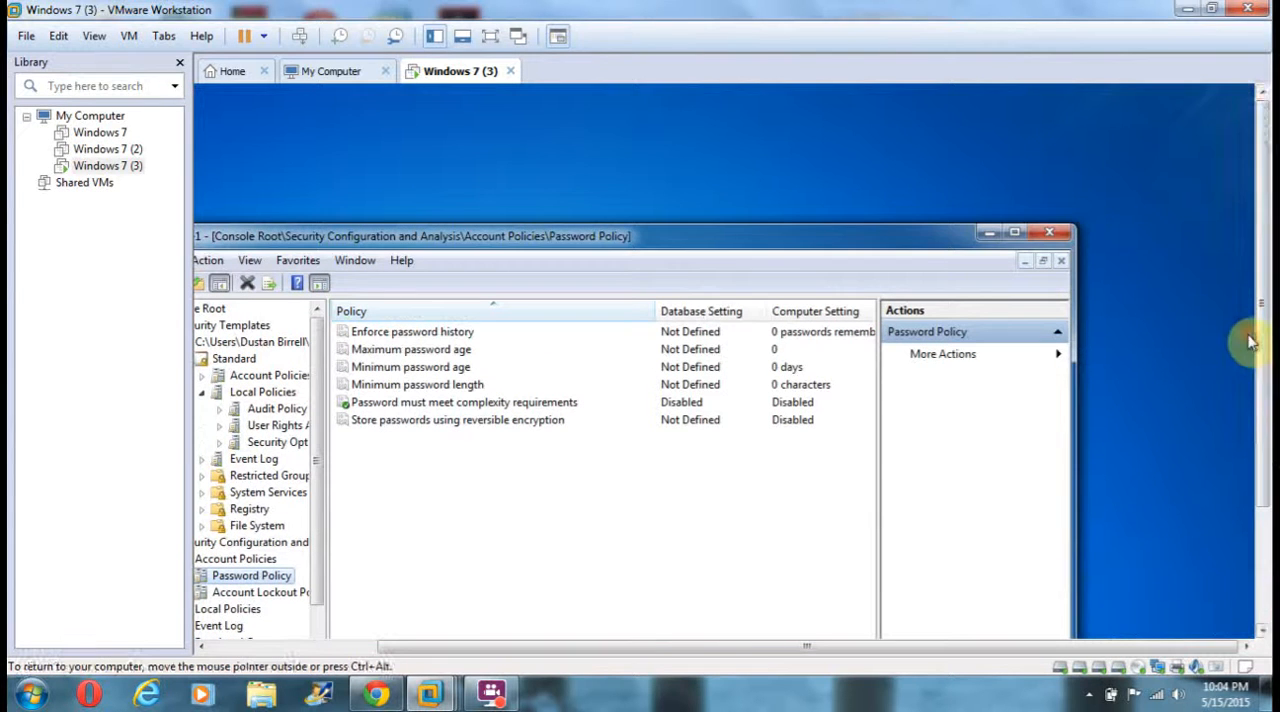
pyautogui.click(1050, 233)
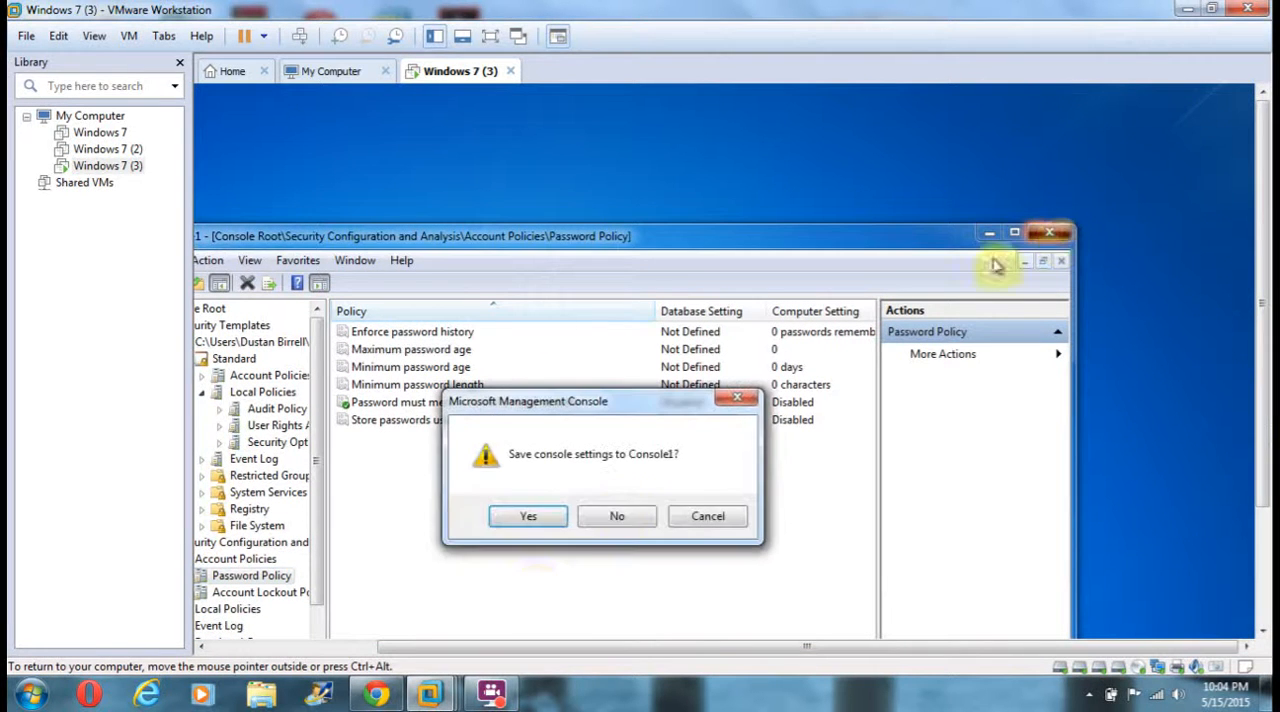
pyautogui.click(615, 515)
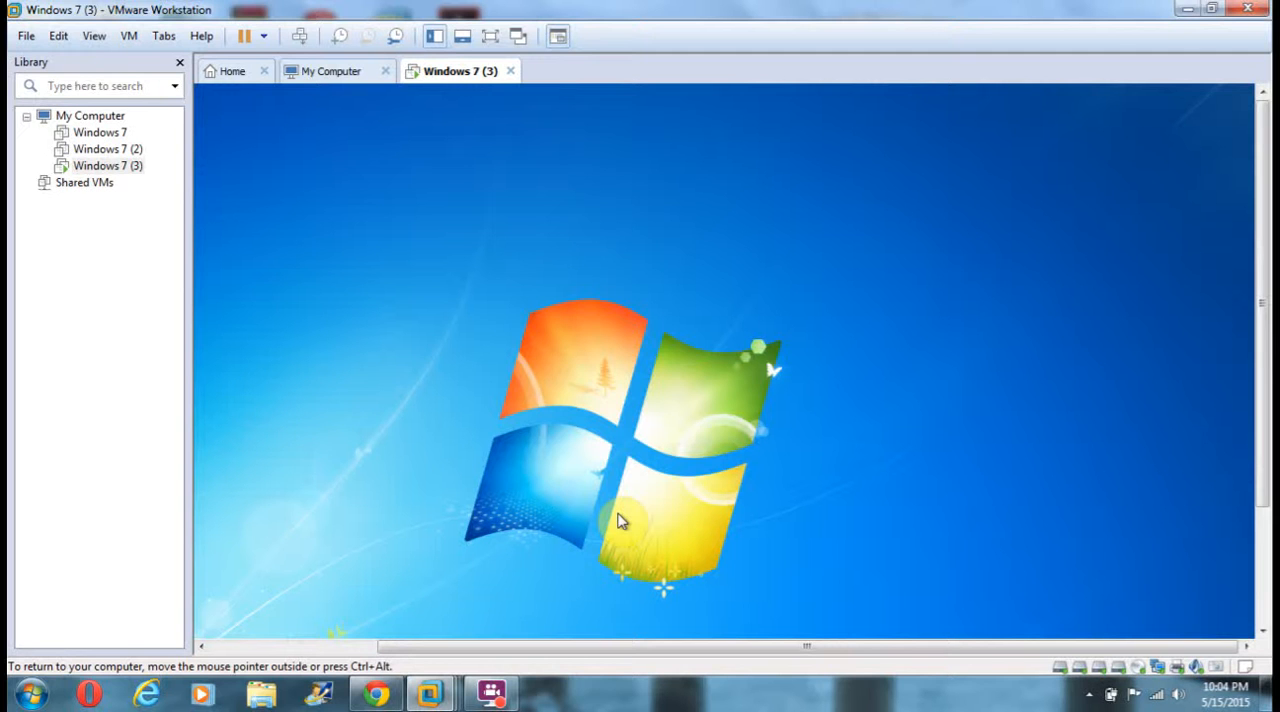
# Bring up the Windows security screen with the lock, switch user and log off options in the virtual machine.
pyautogui.hotkey('ctrl', 'alt', 'Delete')
pyautogui.press('ctrl+alt+Insert')
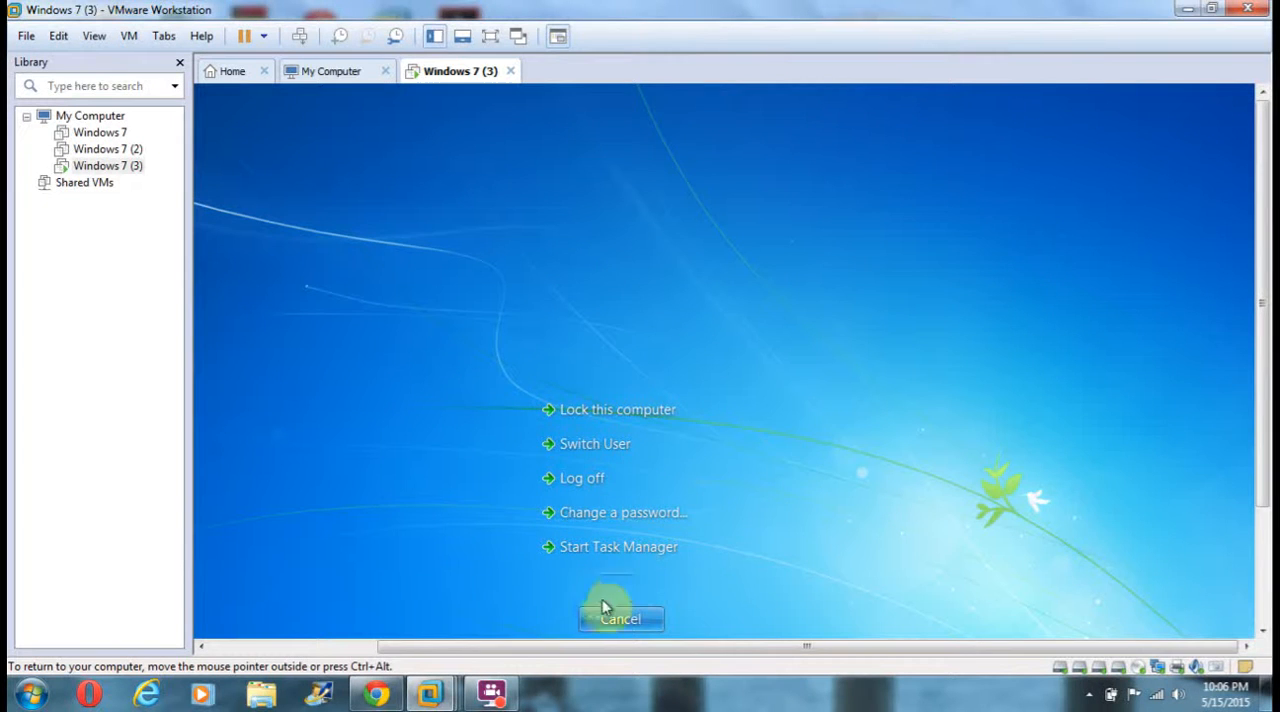
pyautogui.click(491, 693)
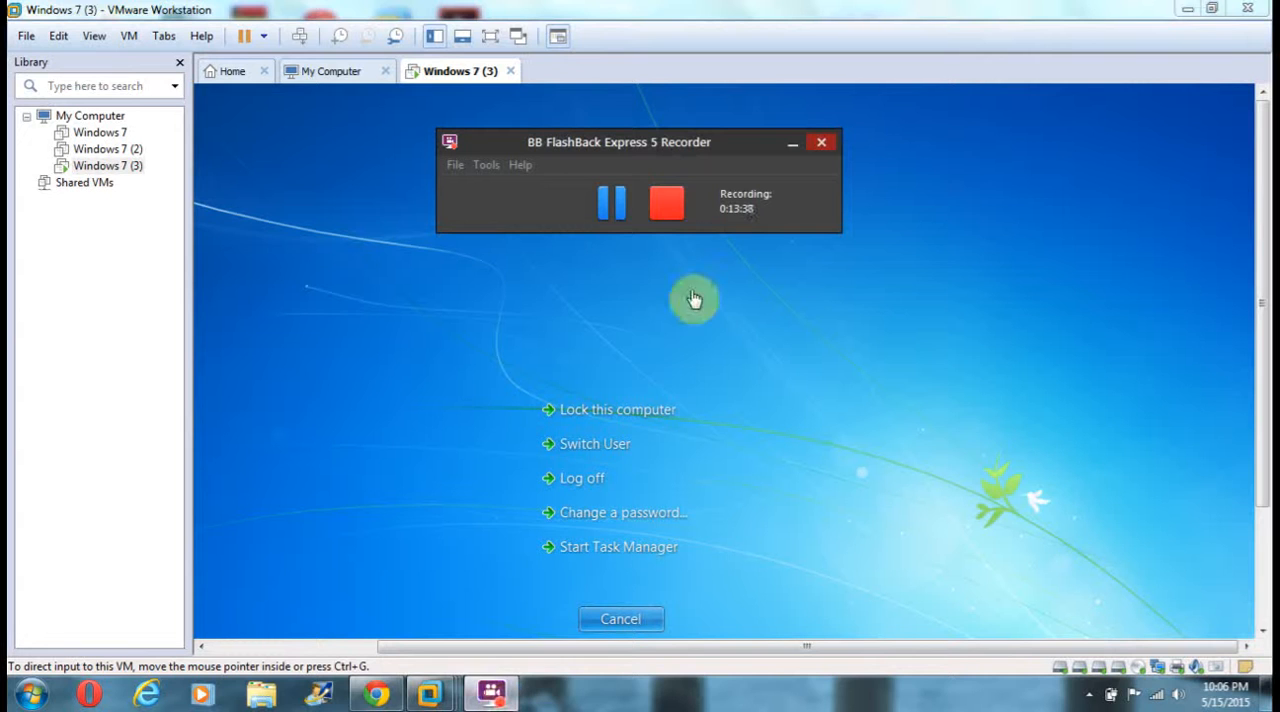